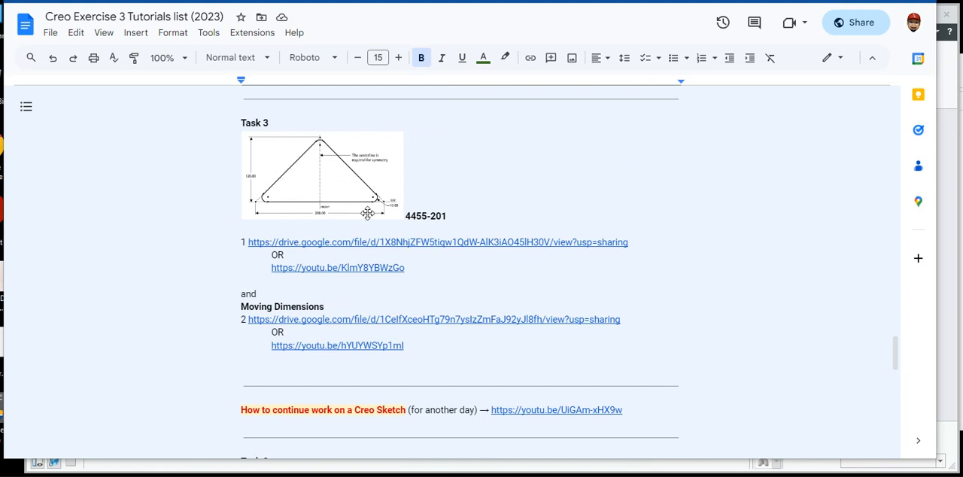
# Fit the tutorials document to the window width and review the Task 3 and Task 4 sketch drawings.
pyautogui.click(184, 60)
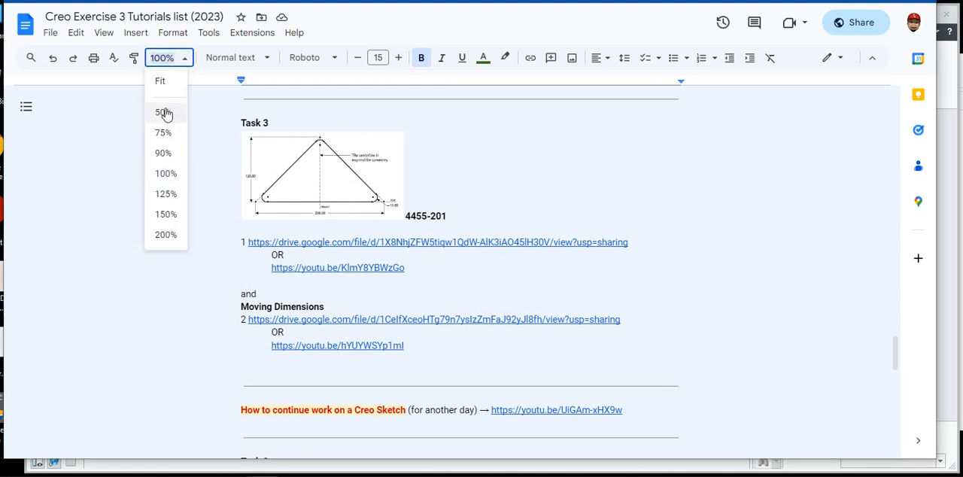
pyautogui.click(171, 83)
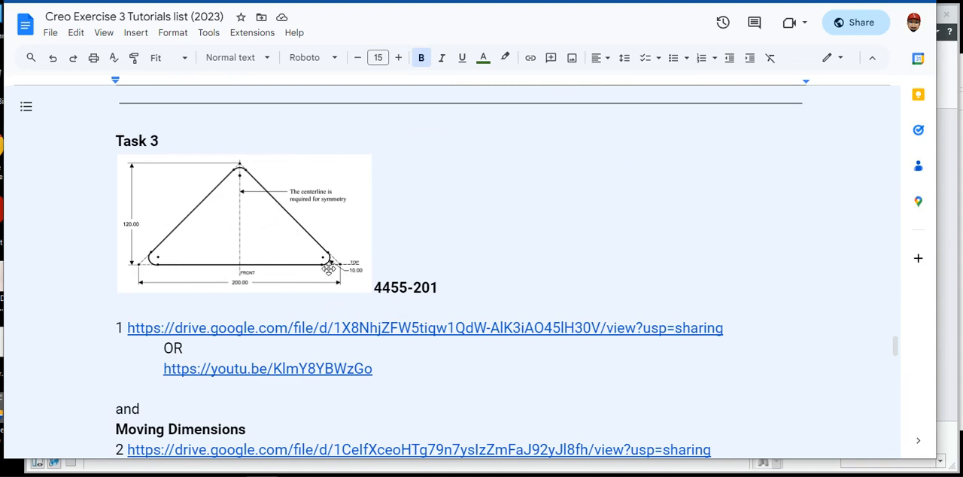
pyautogui.scroll(10, 325, 276)
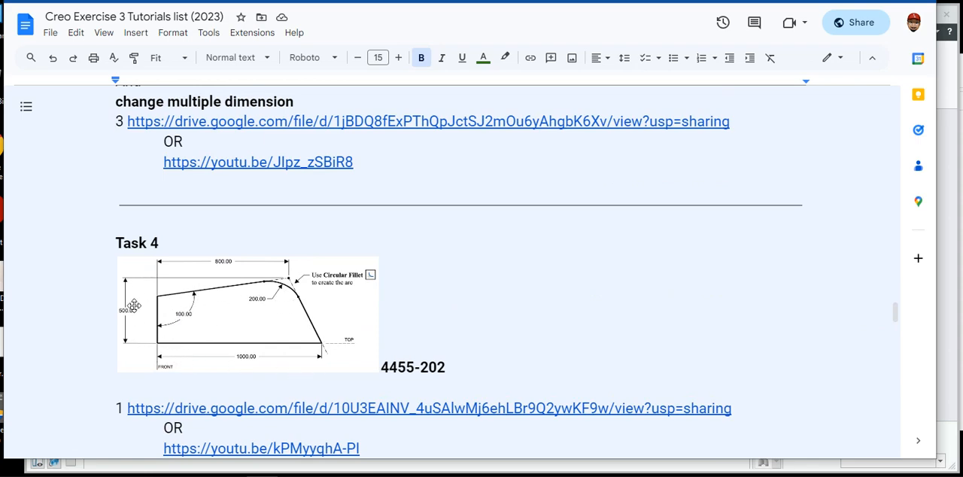
pyautogui.scroll(2, 372, 322)
pyautogui.scroll(5, 373, 323)
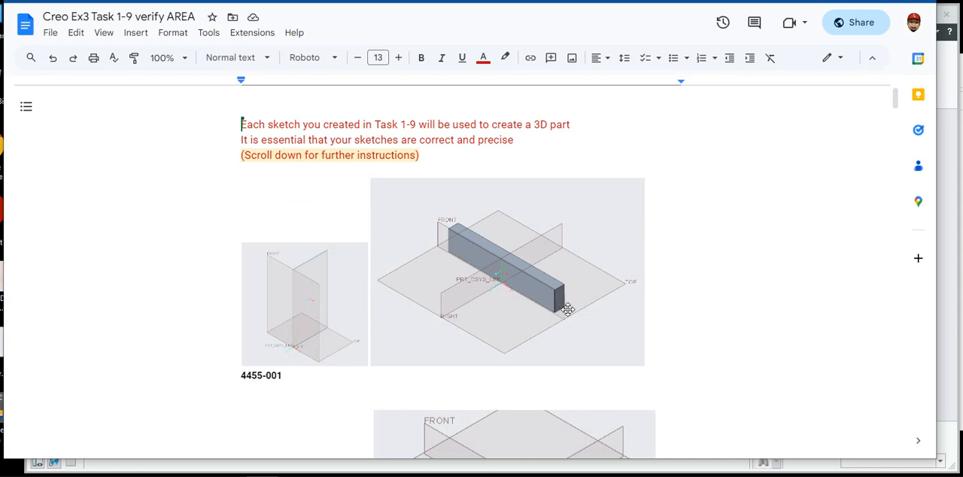
# Review the part images and sketch area references in the Creo Ex3 Task 1-9 verify AREA document.
pyautogui.scroll(-2, 551, 325)
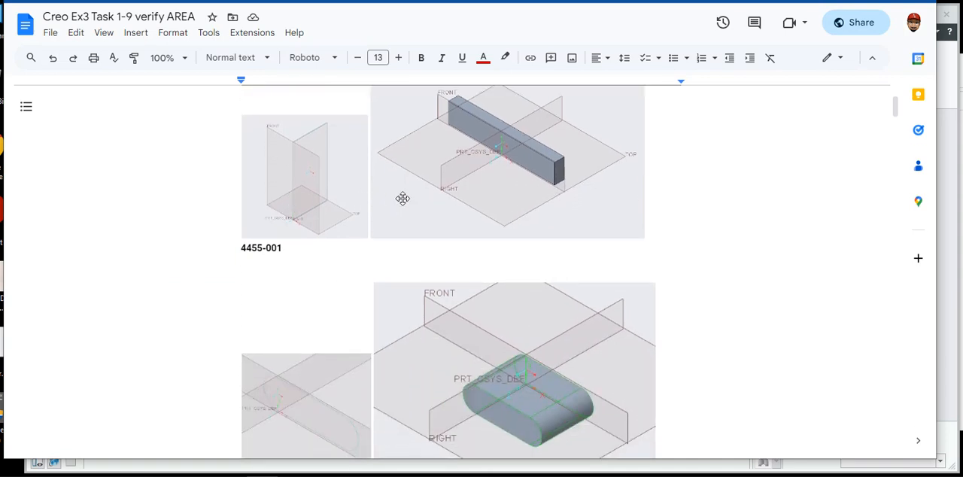
pyautogui.scroll(-3, 402, 256)
pyautogui.scroll(-3, 553, 265)
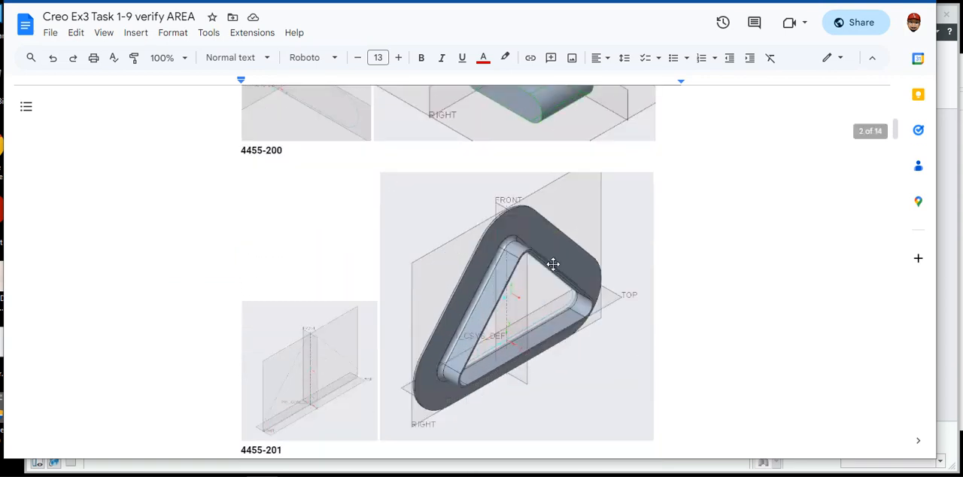
pyautogui.scroll(-6, 488, 294)
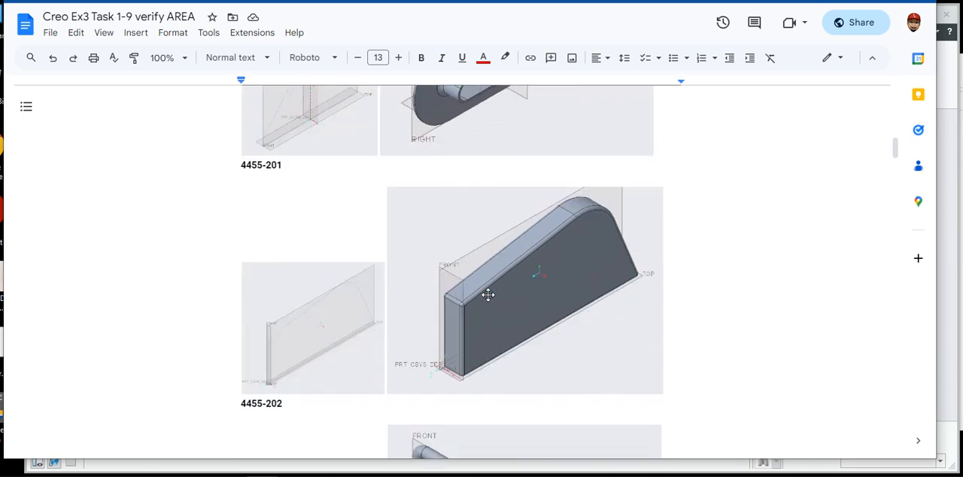
pyautogui.scroll(-7, 488, 294)
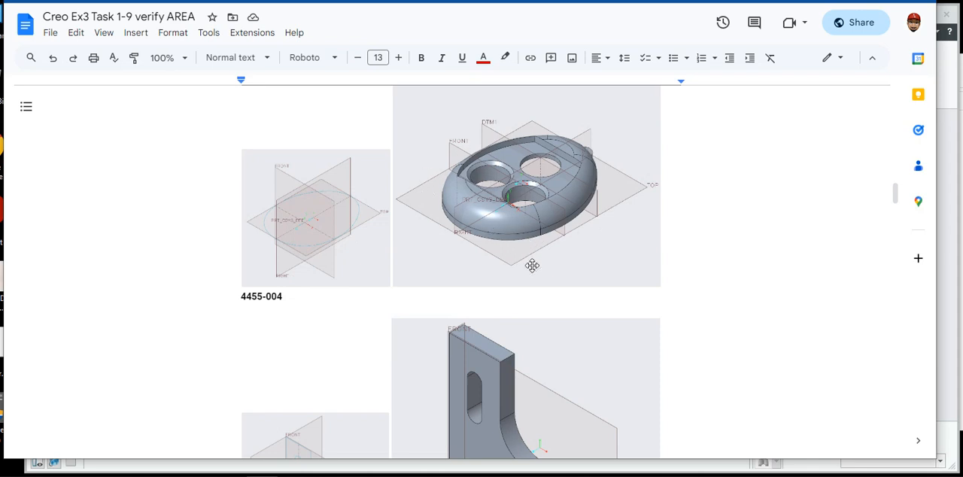
pyautogui.scroll(-8, 358, 329)
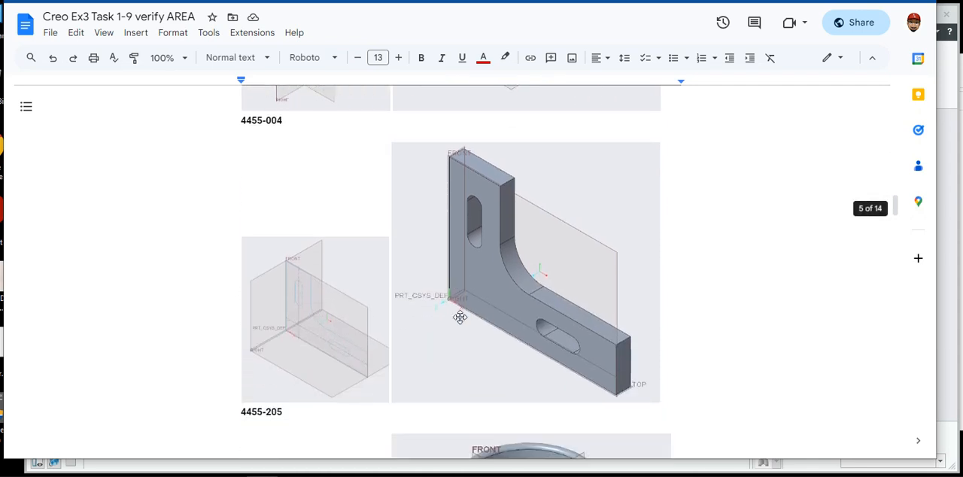
pyautogui.scroll(-5, 461, 318)
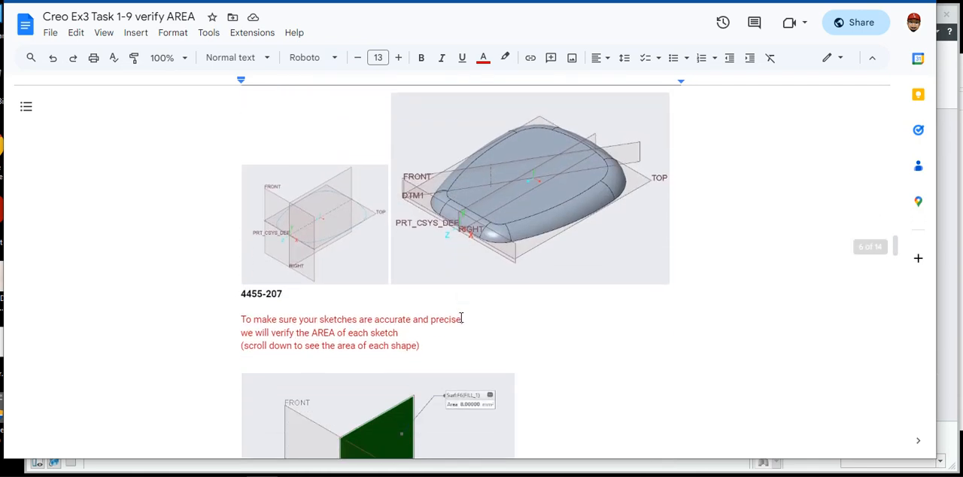
pyautogui.scroll(-3, 460, 317)
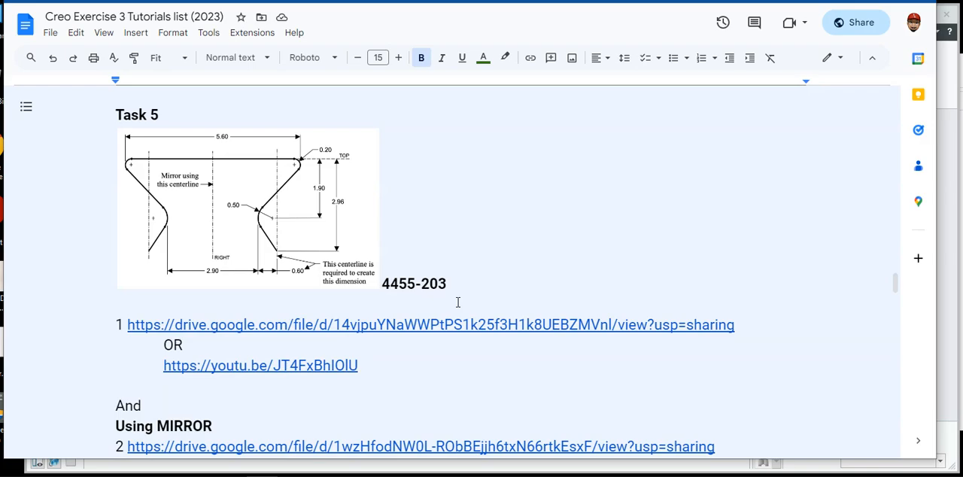
pyautogui.scroll(-15, 457, 302)
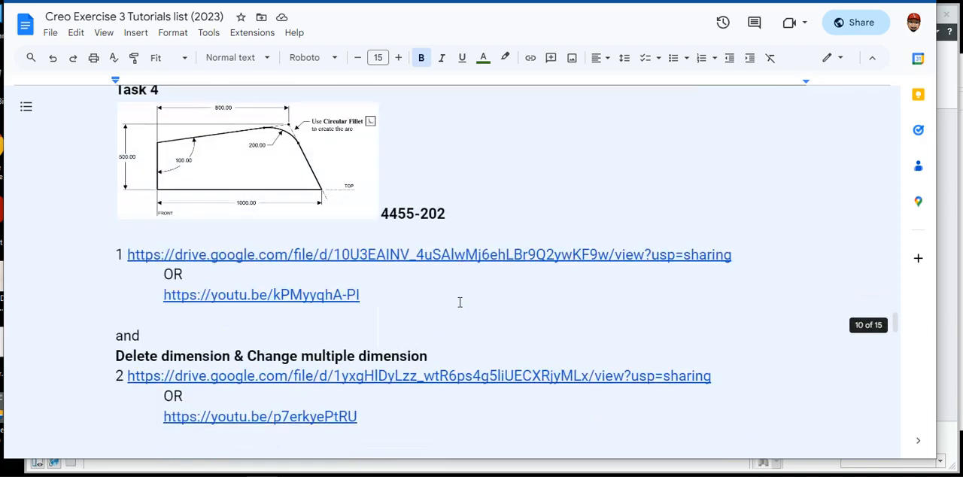
pyautogui.scroll(-12, 460, 302)
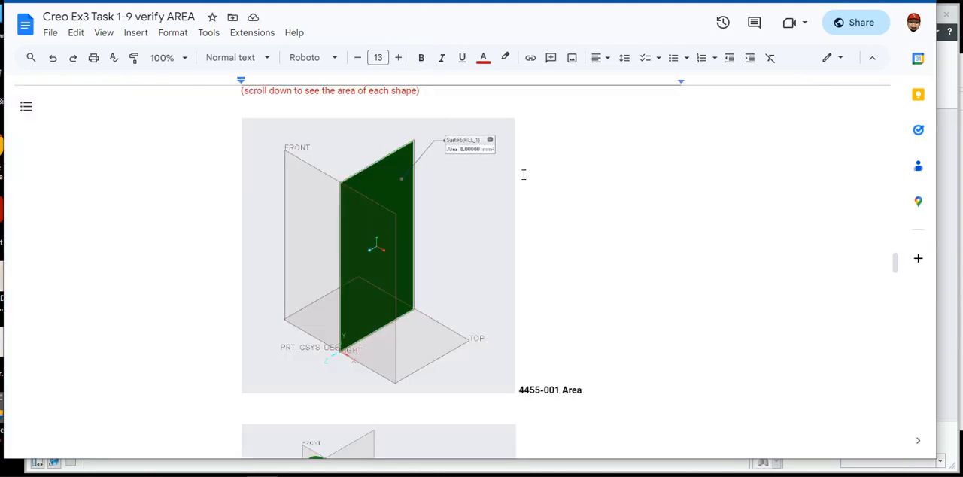
# Switch to Creo Parametric and open the part 4455-001.prt from the Parts Folder.
pyautogui.click(948, 359)
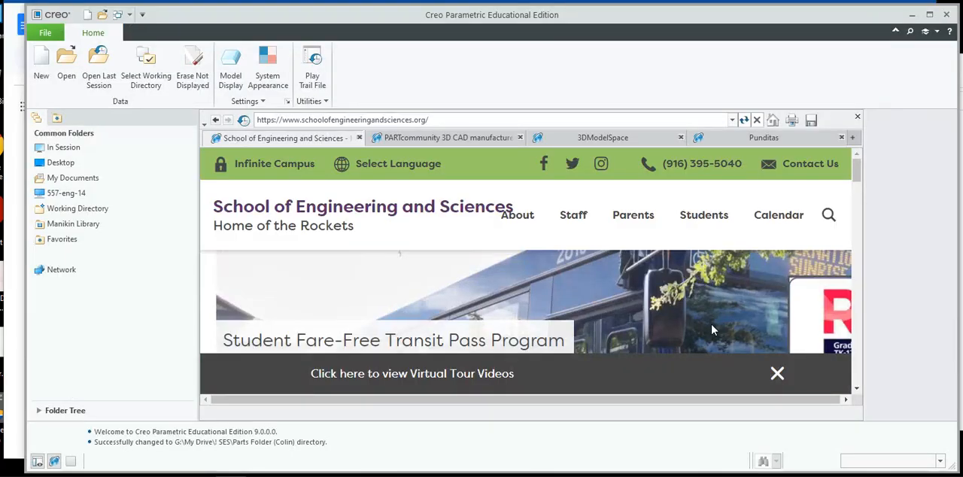
pyautogui.click(66, 61)
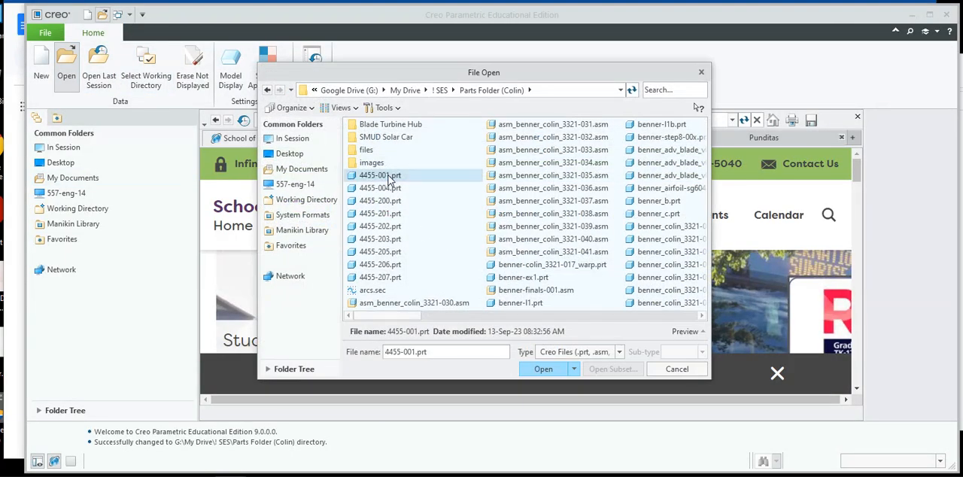
pyautogui.doubleClick(387, 176)
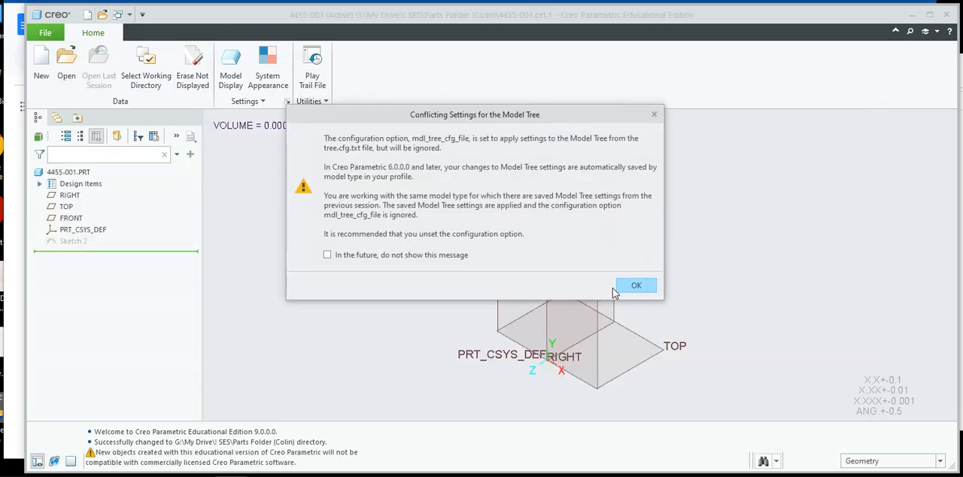
pyautogui.click(631, 283)
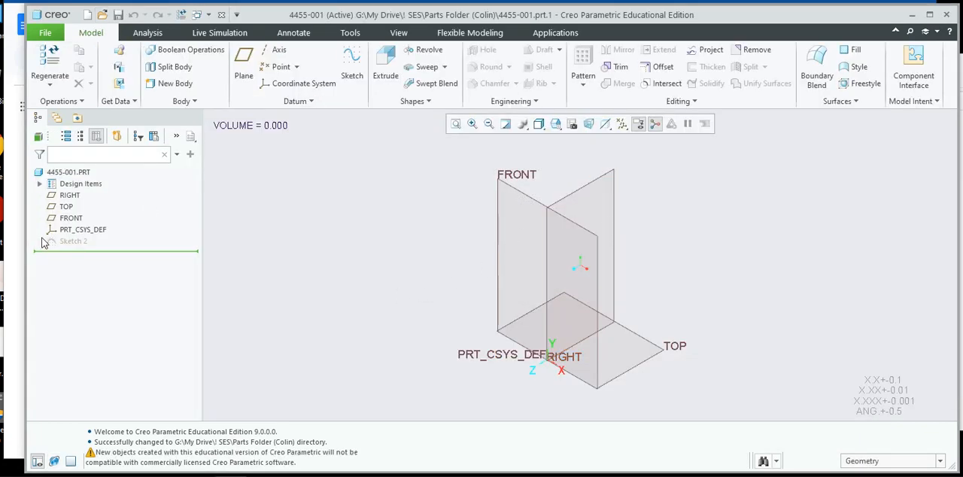
# Show the hidden Sketch 2 and create a Fill surface from it.
pyautogui.click(74, 240)
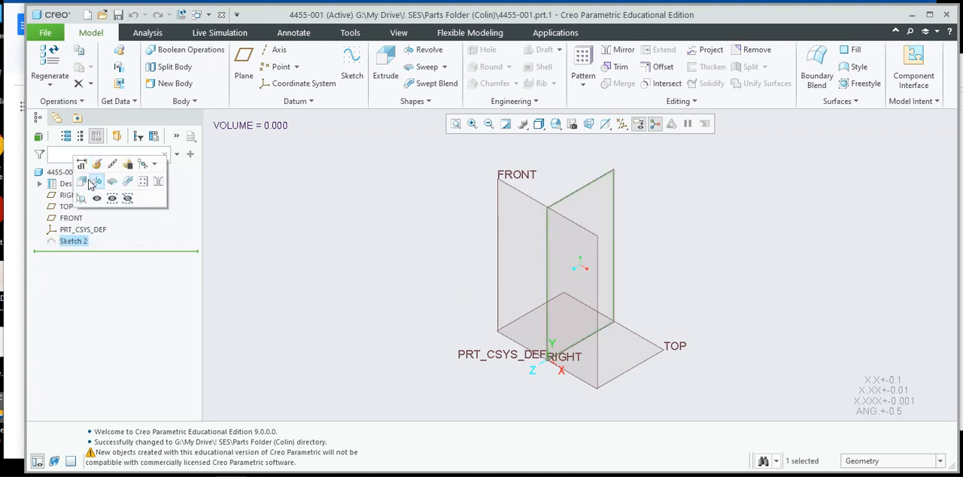
pyautogui.click(653, 262)
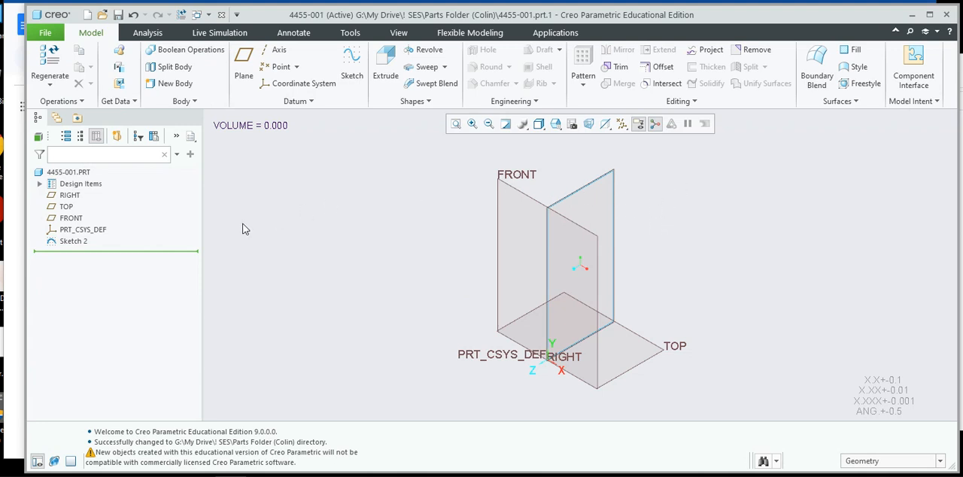
pyautogui.click(81, 242)
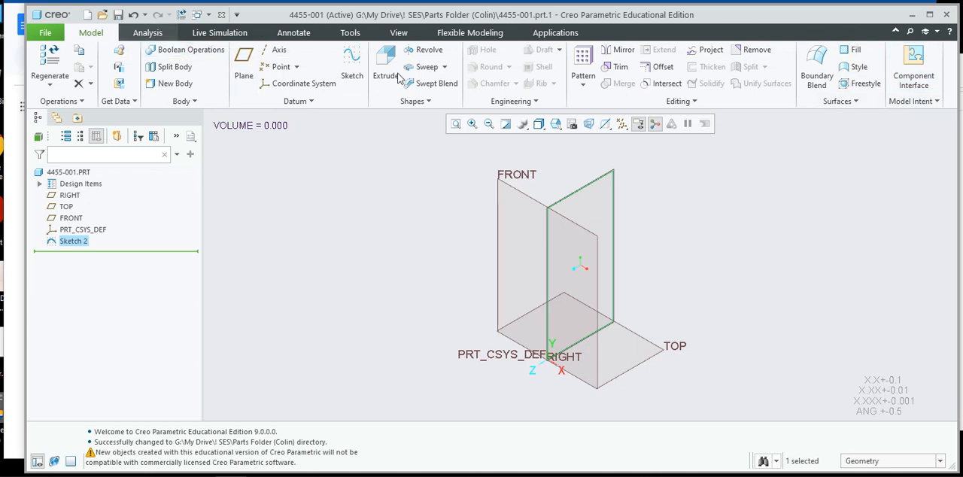
pyautogui.click(856, 53)
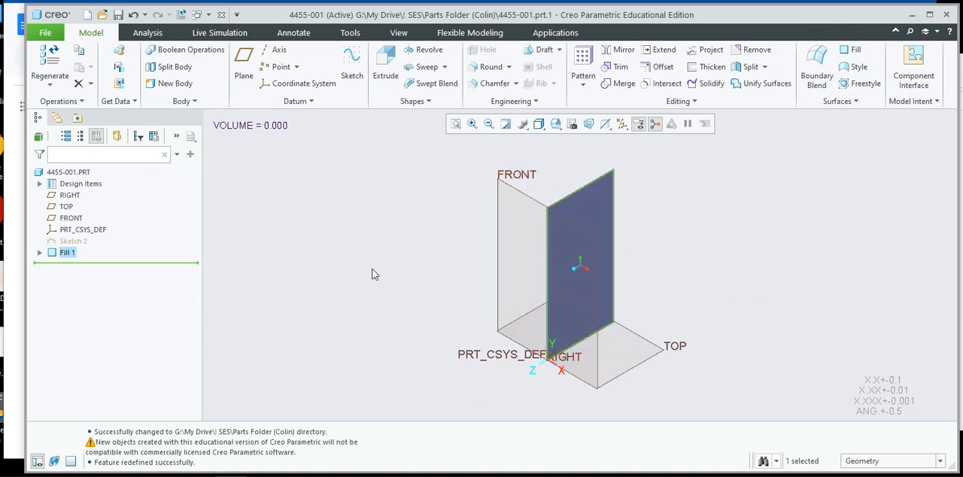
# Measure the area of the fill surface and place the result label close beside the model.
pyautogui.click(153, 35)
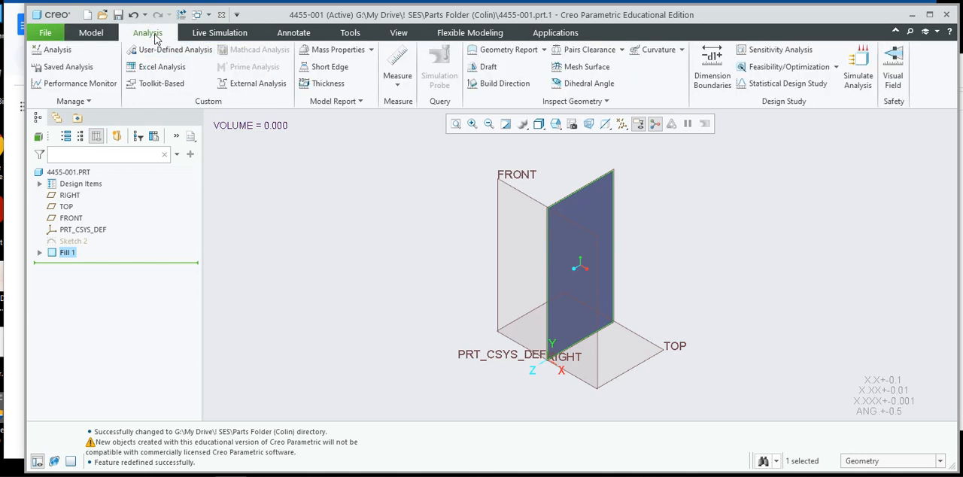
pyautogui.click(397, 83)
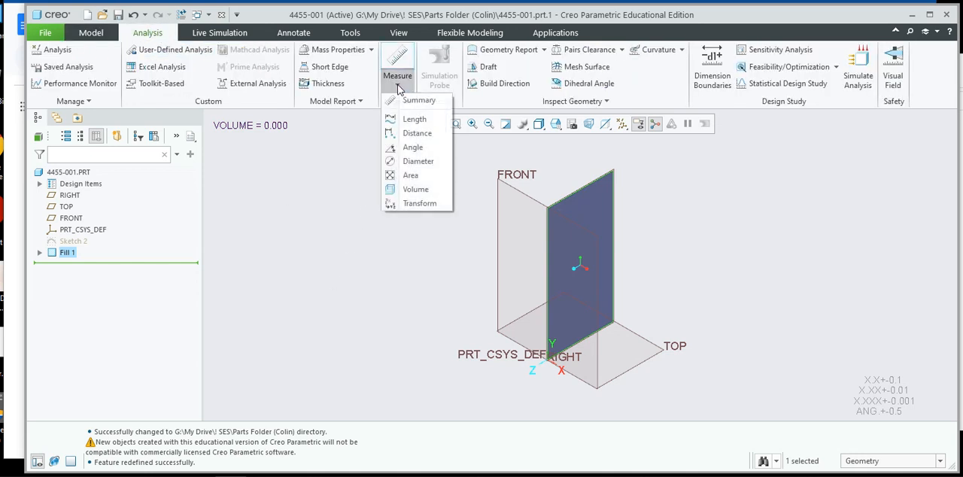
pyautogui.click(411, 175)
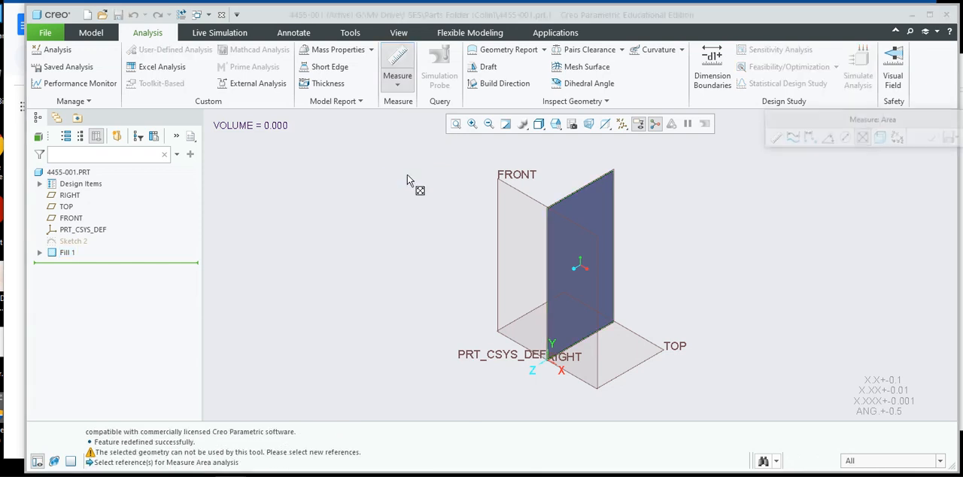
pyautogui.click(597, 209)
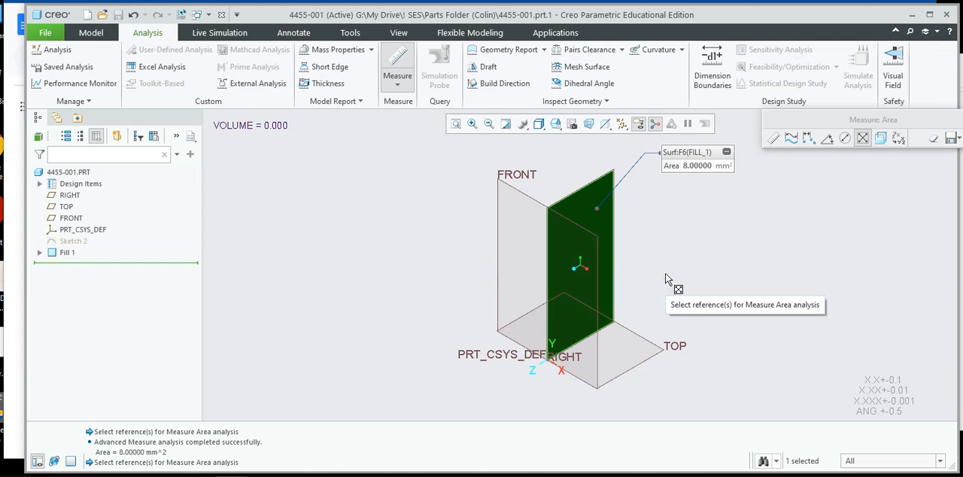
pyautogui.keyDown('shift'); pyautogui.moveTo(665, 272); pyautogui.dragTo(396, 244, button='middle'); pyautogui.keyUp('shift')
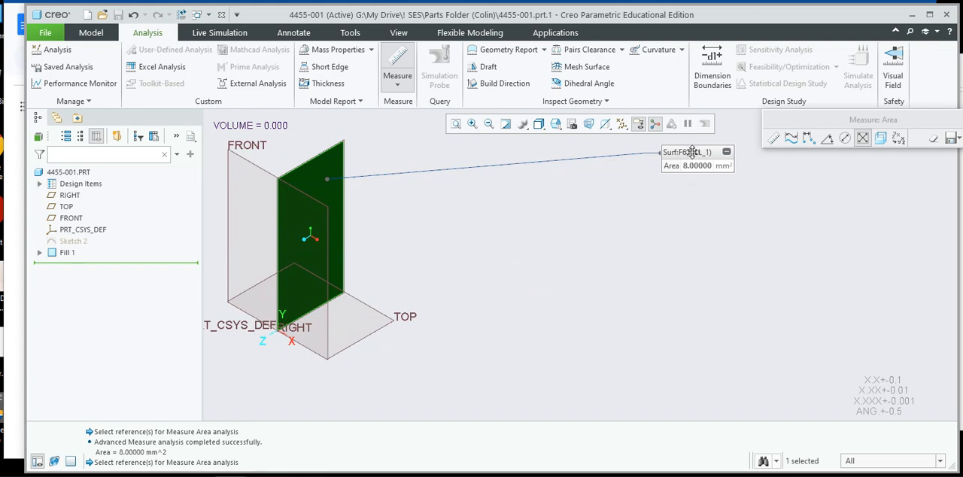
pyautogui.moveTo(693, 152); pyautogui.dragTo(406, 151)
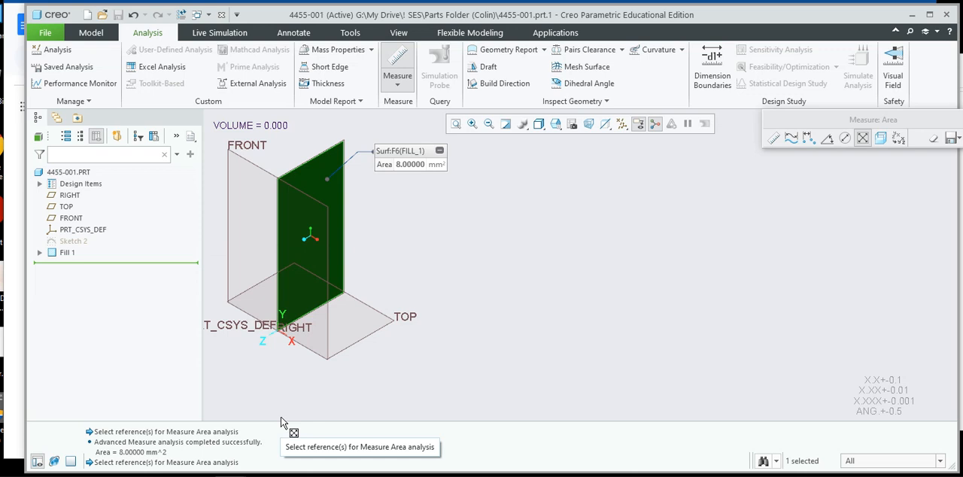
# Switch to the Snipping Tool and move its window fully into view over the model.
pyautogui.click(324, 476)
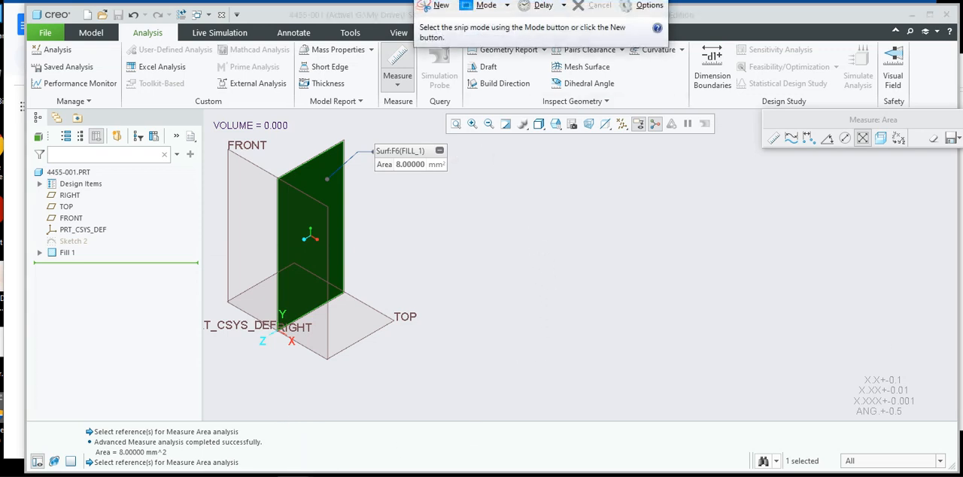
pyautogui.moveTo(529, 0); pyautogui.dragTo(492, 104)
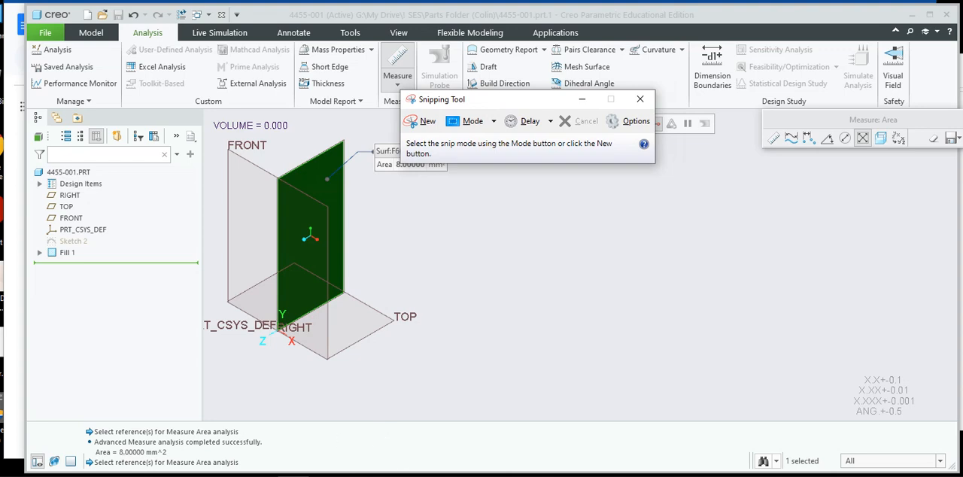
pyautogui.press('super')
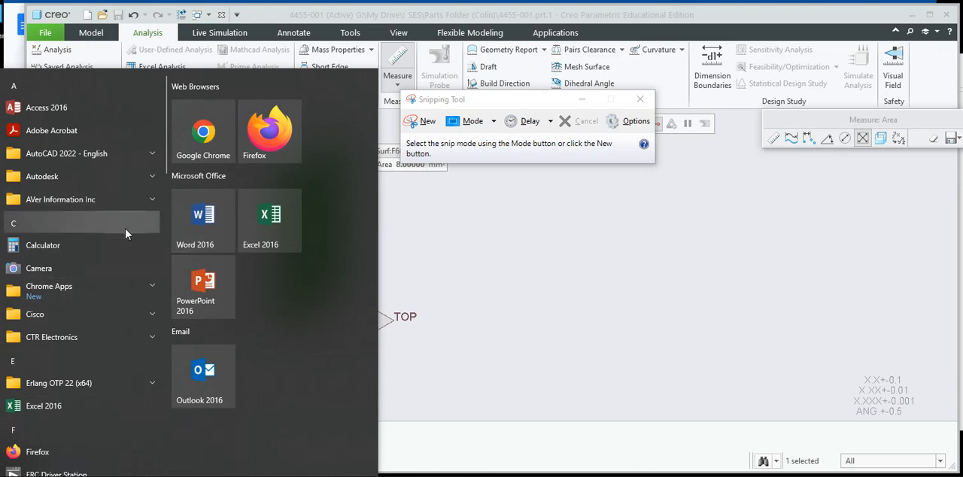
pyautogui.scroll(-15, 126, 237)
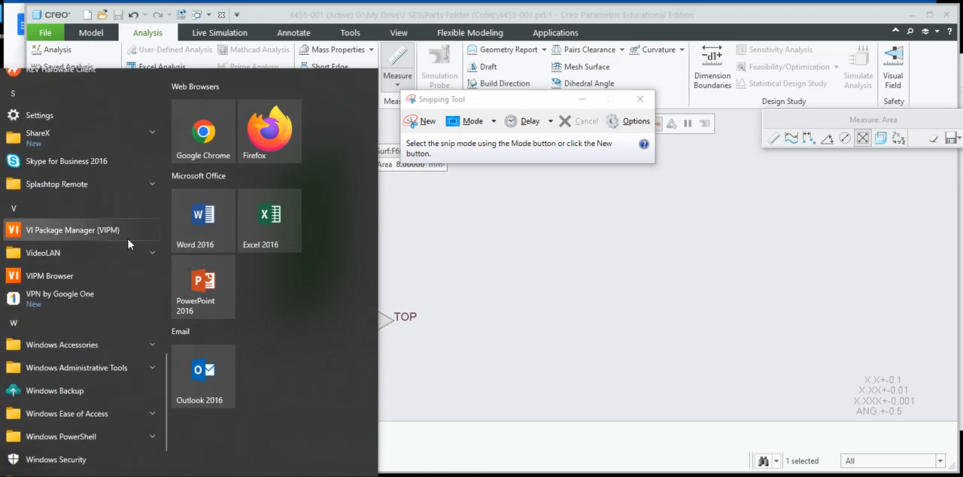
pyautogui.scroll(1, 128, 238)
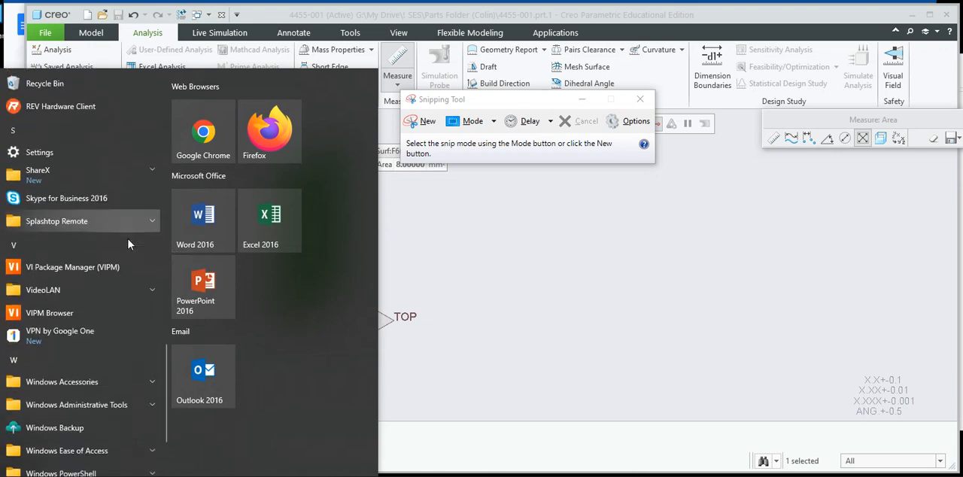
pyautogui.scroll(-3, 128, 238)
pyautogui.scroll(4, 128, 239)
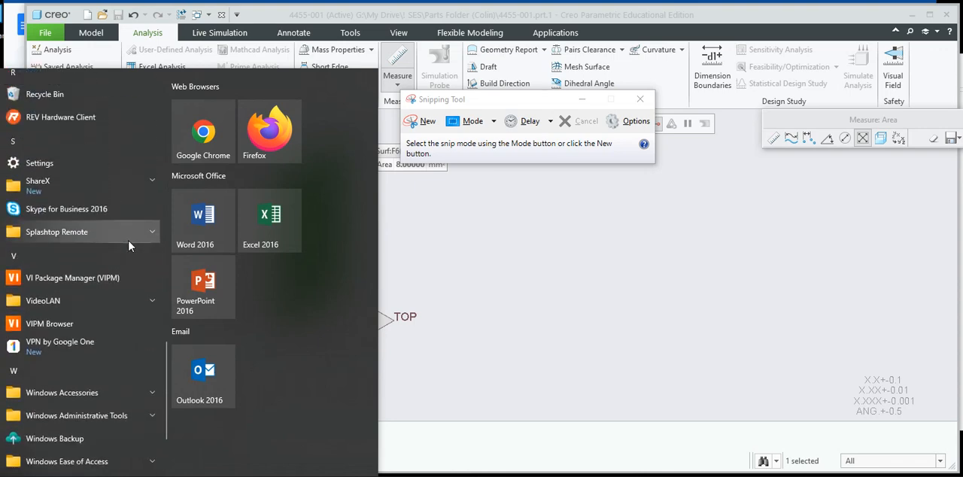
pyautogui.scroll(8, 129, 261)
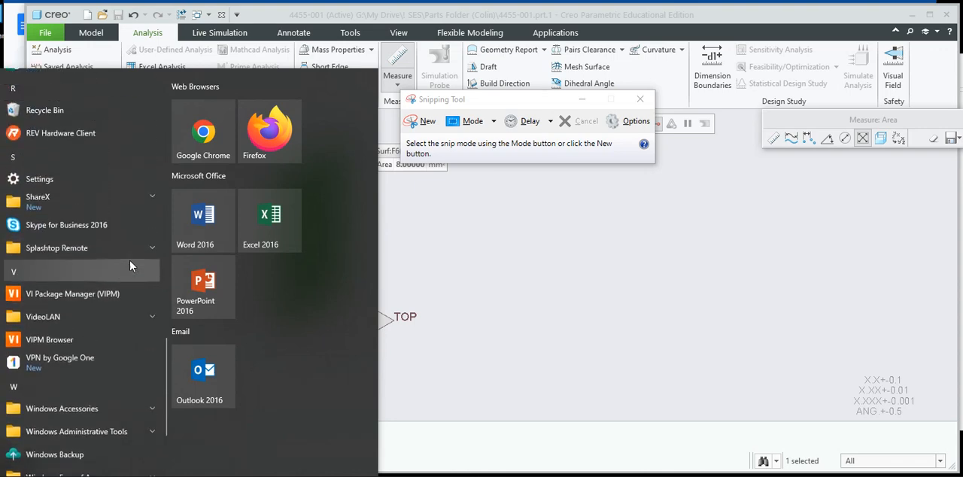
pyautogui.scroll(5, 129, 260)
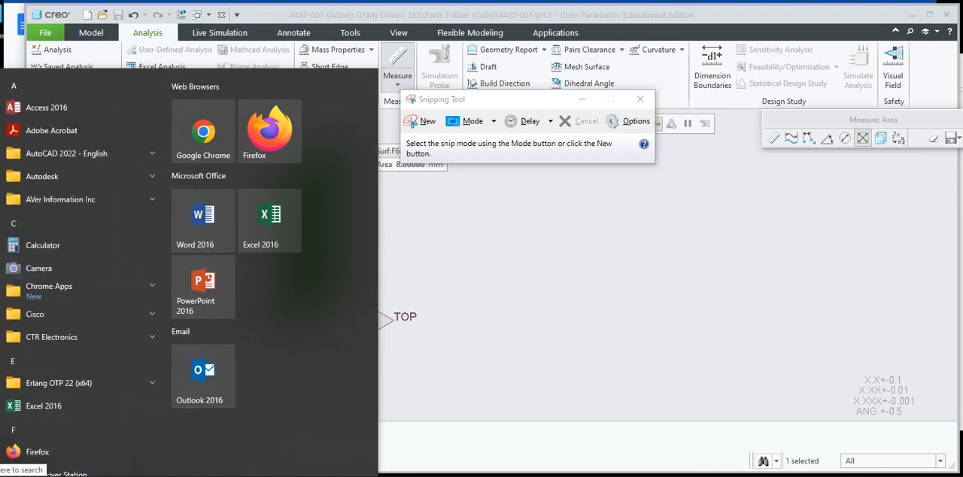
# Search Windows for "snip", open the Snipping Tool and move its window clear of the area label.
pyautogui.click(30, 469)
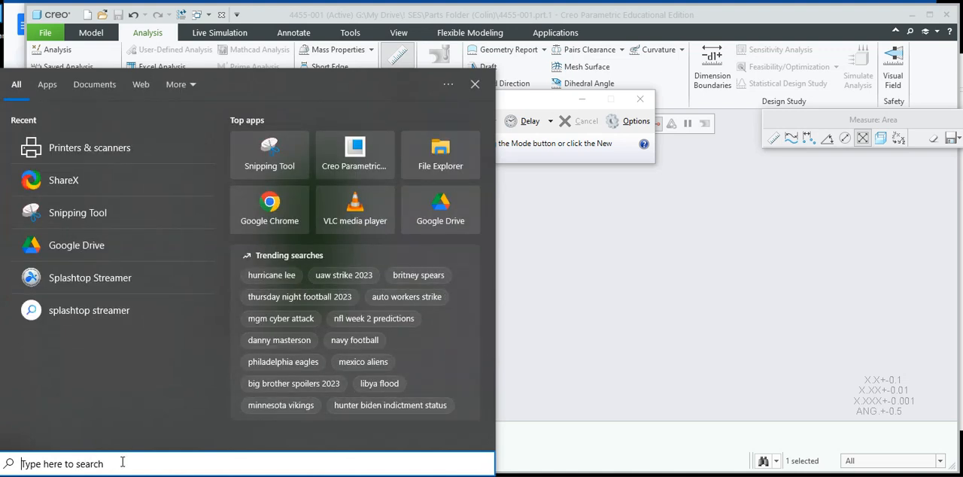
pyautogui.write('snip')
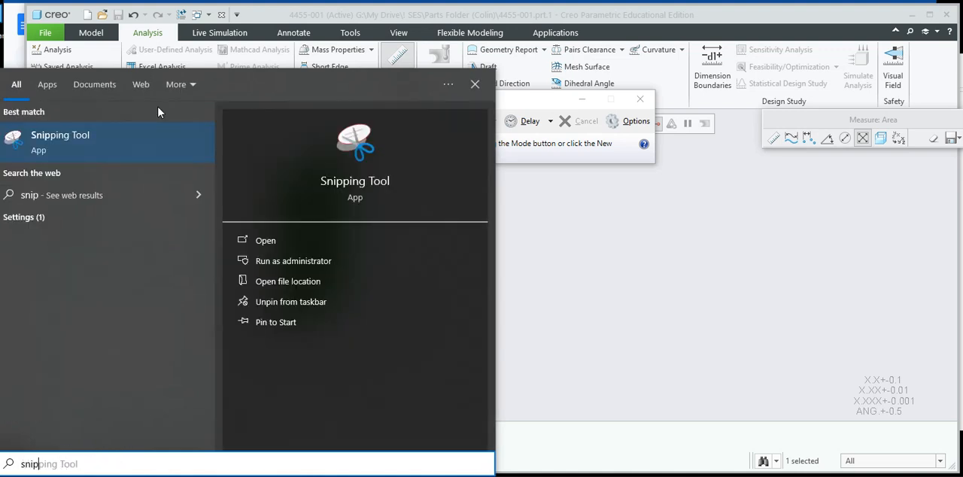
pyautogui.click(271, 242)
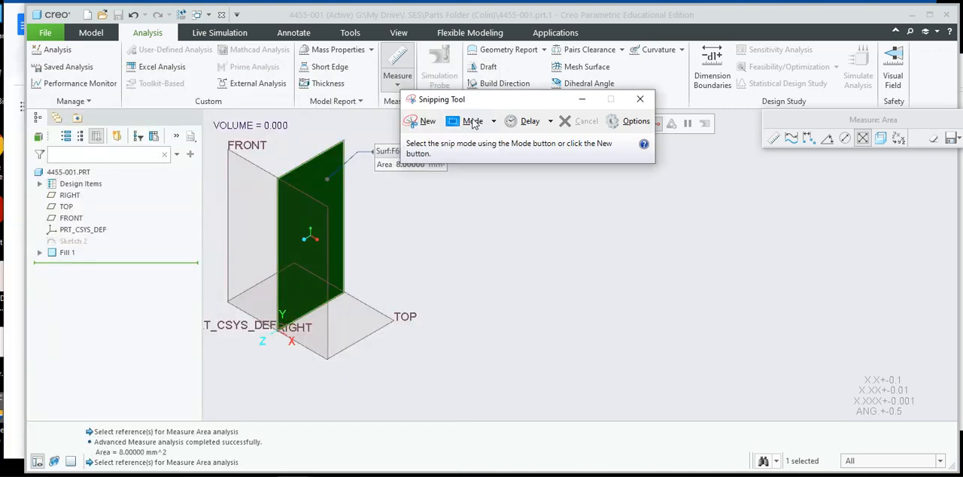
pyautogui.moveTo(496, 104); pyautogui.dragTo(588, 129)
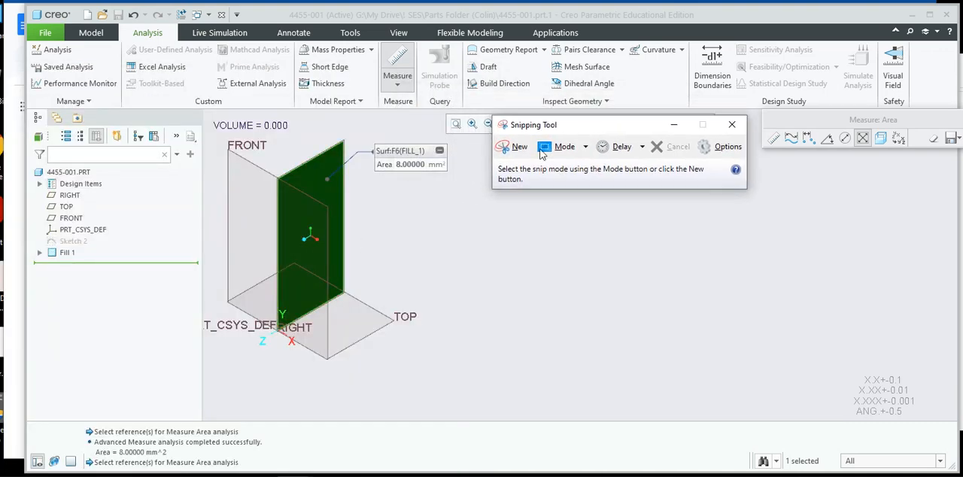
# Snip the model tree and the filled surface with its area label, and bring the snip window fully into view.
pyautogui.click(520, 150)
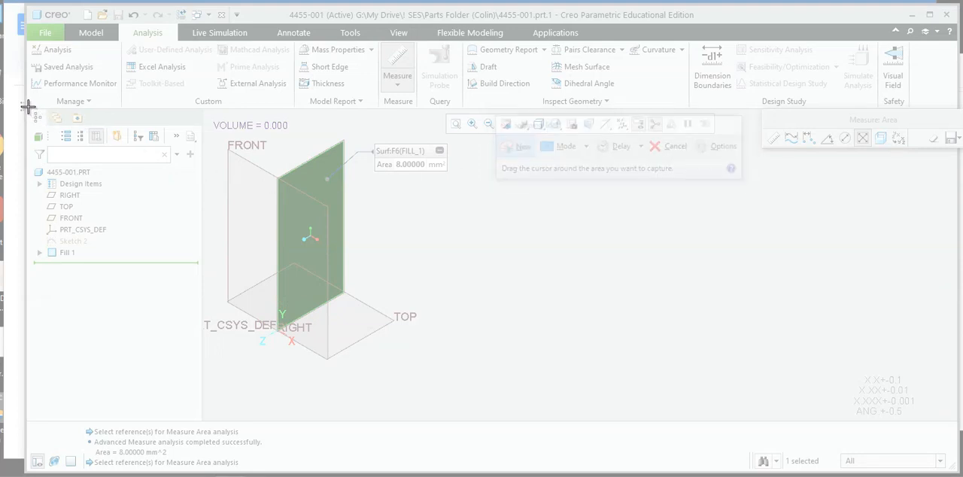
pyautogui.moveTo(28, 106); pyautogui.dragTo(454, 356)
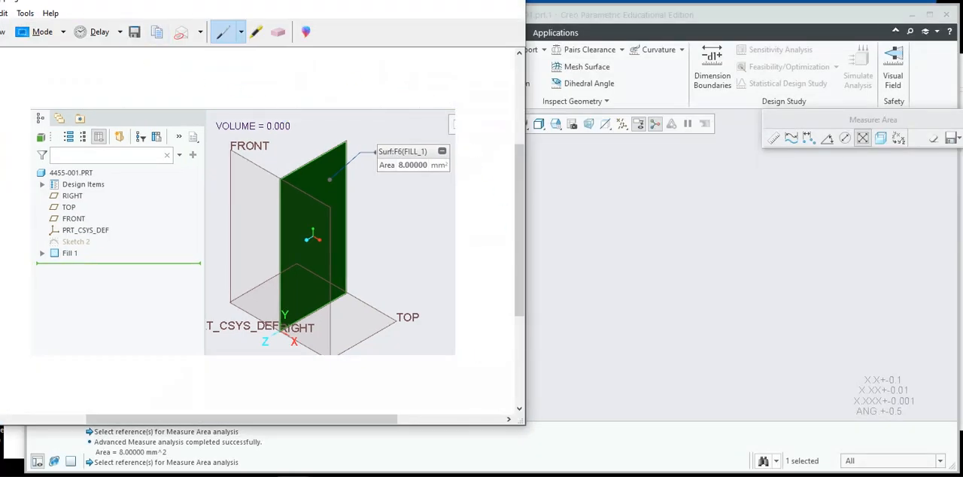
pyautogui.moveTo(283, 2); pyautogui.dragTo(423, 36)
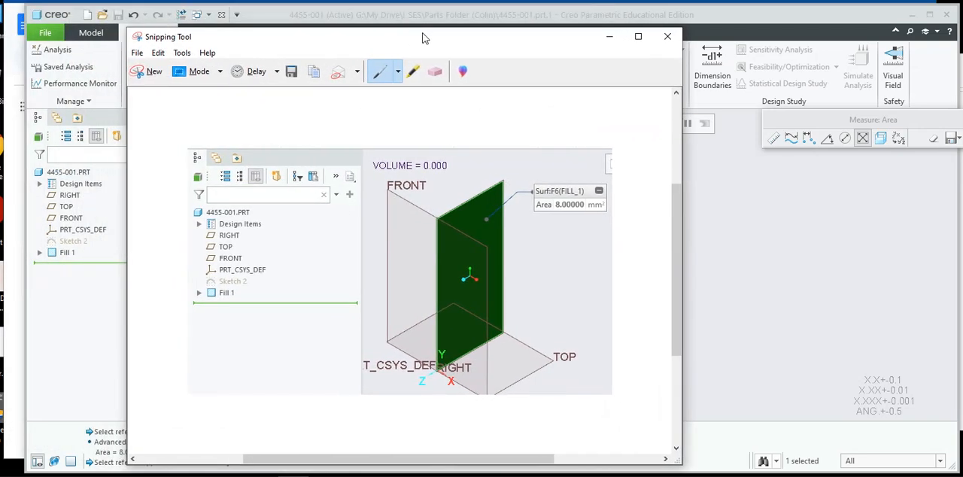
# Start saving the snip as a JPEG file and browse to the 10th Engineering folder in My Drive.
pyautogui.click(139, 53)
pyautogui.click(160, 85)
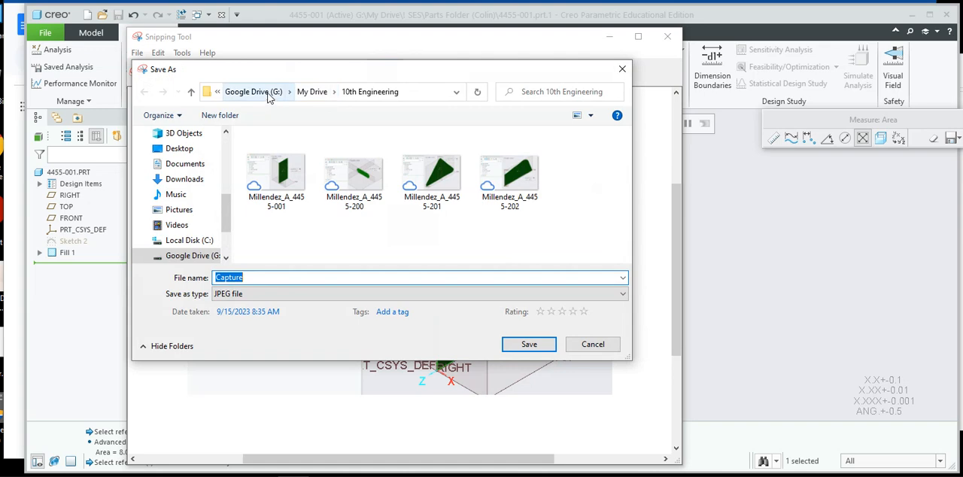
pyautogui.click(269, 93)
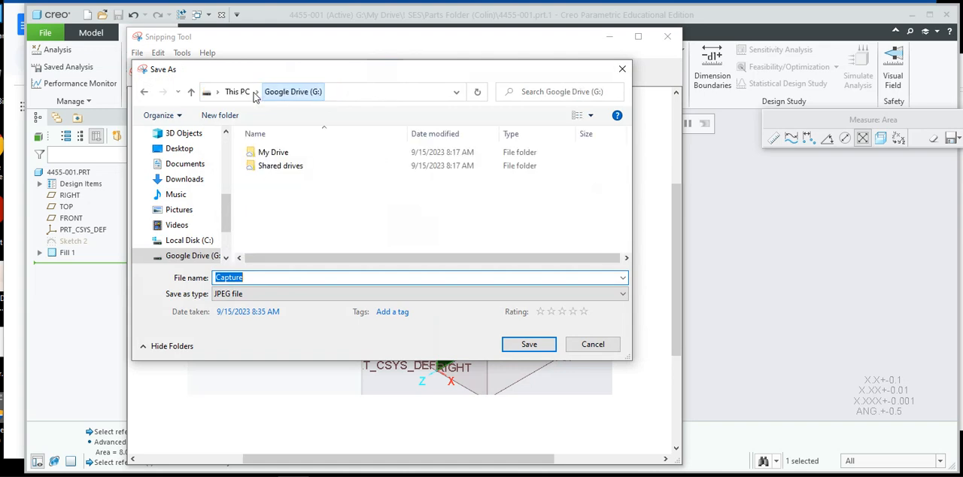
pyautogui.doubleClick(263, 153)
pyautogui.scroll(-4, 293, 211)
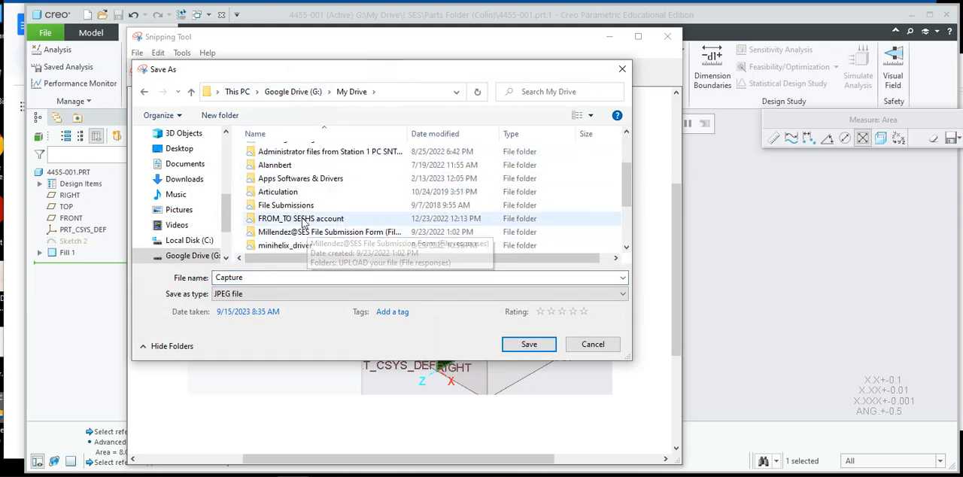
pyautogui.scroll(5, 299, 216)
pyautogui.scroll(-2, 297, 214)
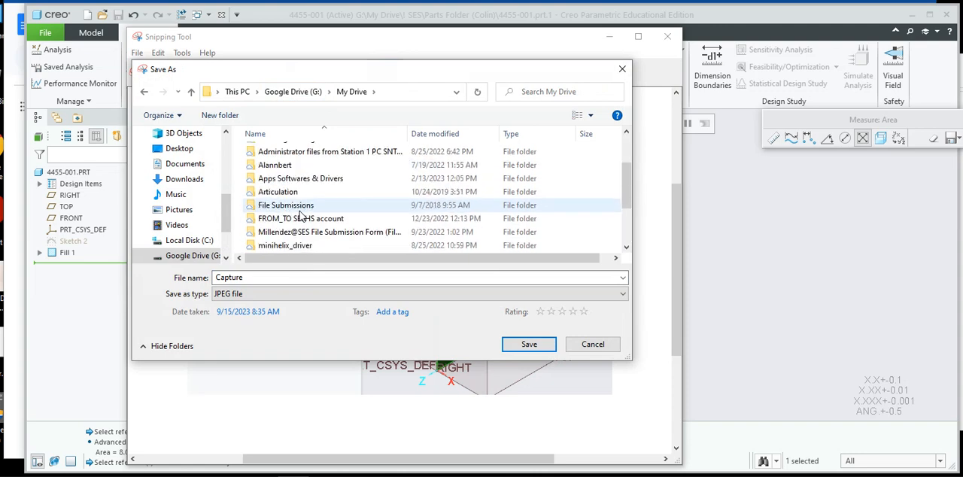
pyautogui.scroll(2, 295, 213)
pyautogui.click(289, 207)
pyautogui.doubleClick(289, 209)
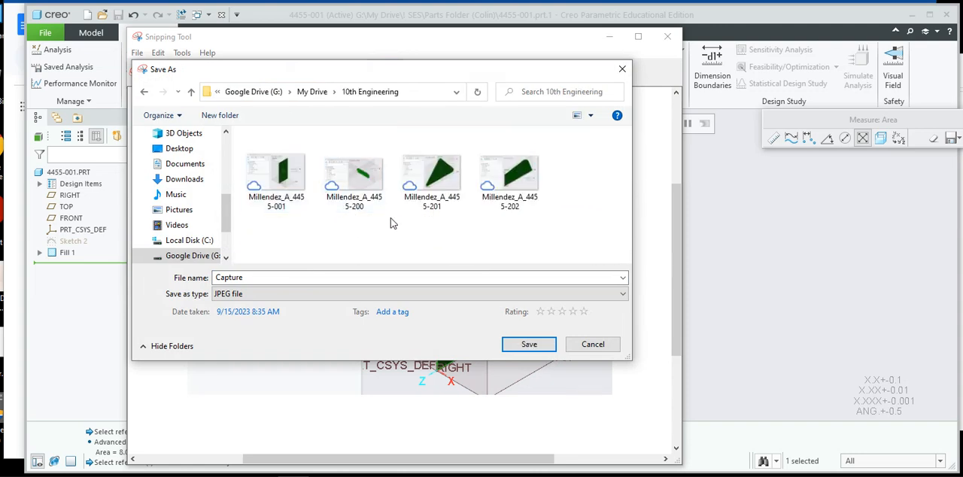
# Pick the existing 4455-001 capture's file name, cancel the save and close the Snipping Tool.
pyautogui.click(280, 188)
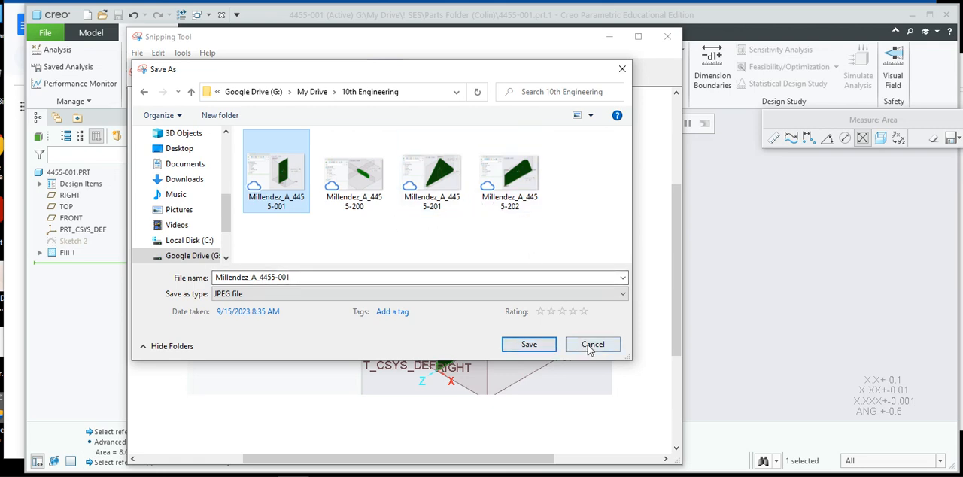
pyautogui.click(623, 69)
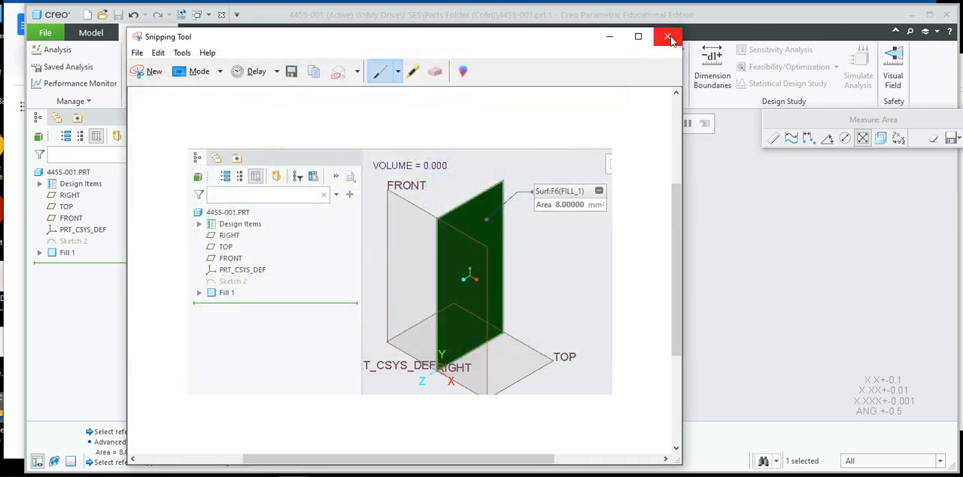
pyautogui.click(668, 37)
pyautogui.click(457, 259)
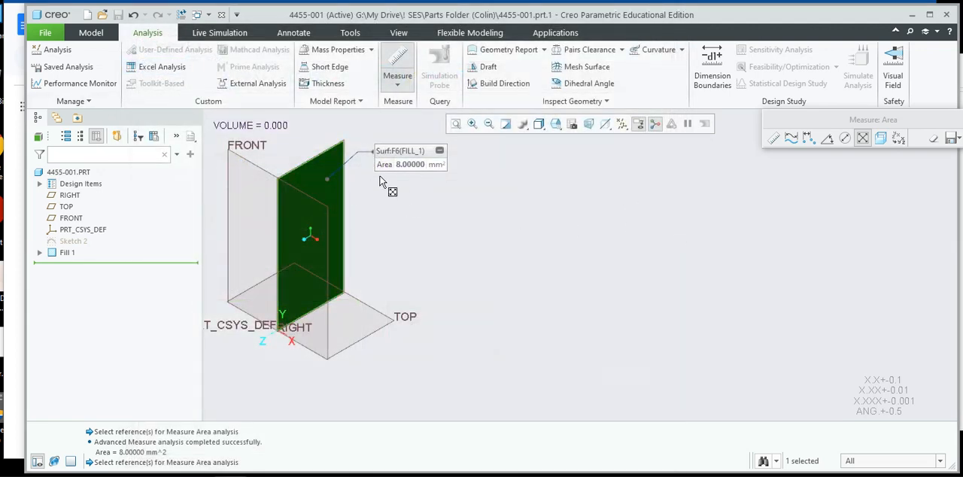
# Open the part 4455-200.prt from the Parts Folder and create a Fill surface from its slot-shaped Sketch 2.
pyautogui.click(102, 15)
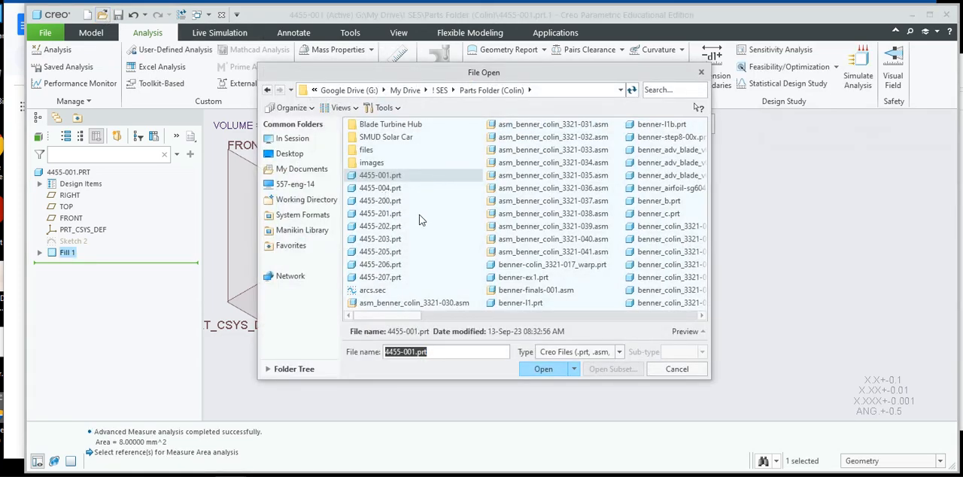
pyautogui.doubleClick(388, 201)
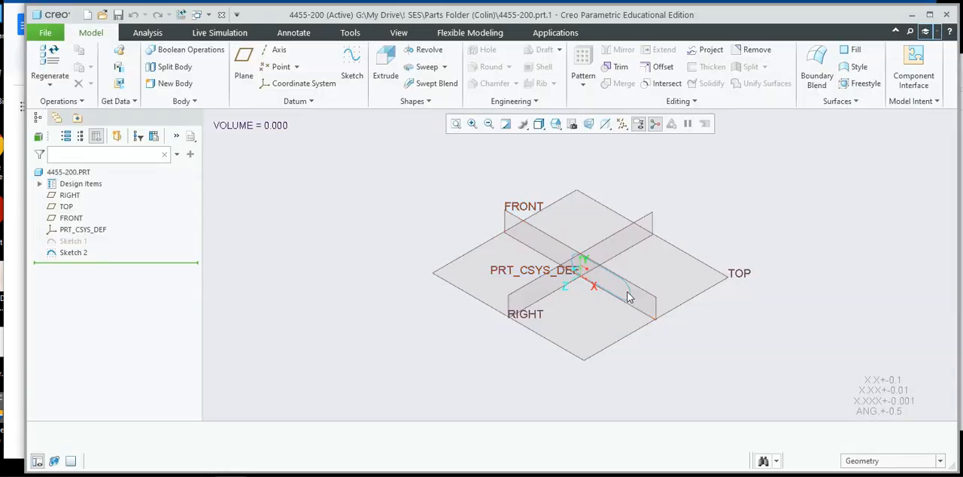
pyautogui.scroll(5, 613, 284)
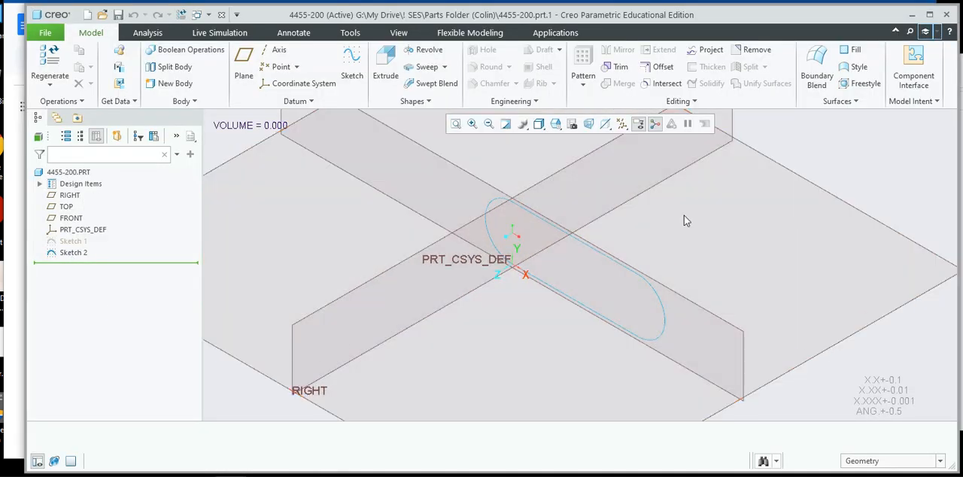
pyautogui.click(663, 308)
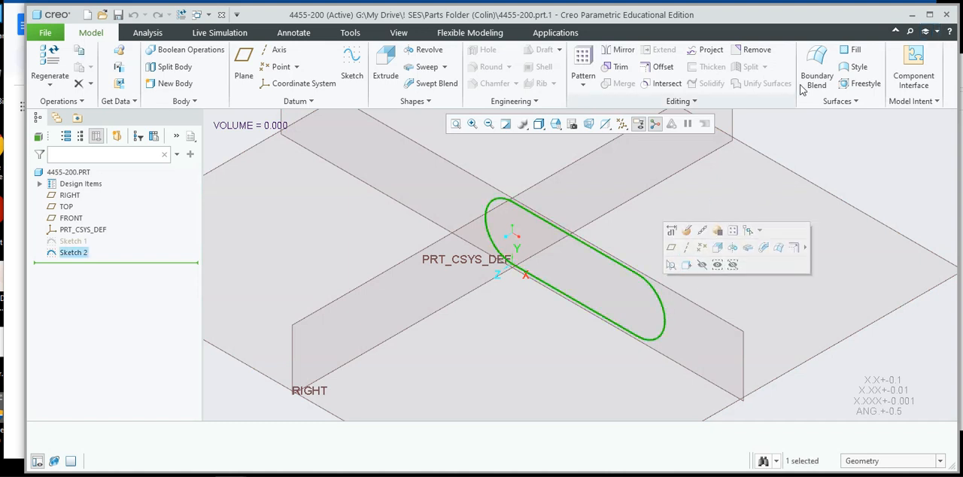
pyautogui.click(849, 49)
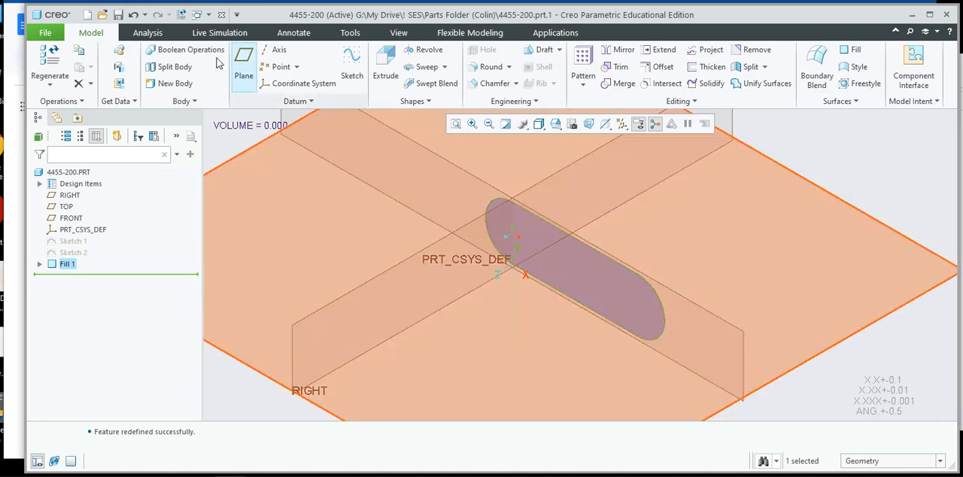
# Measure the area of the slot-shaped fill surface and place the result label close beside it, near the model tree.
pyautogui.click(147, 32)
pyautogui.click(397, 72)
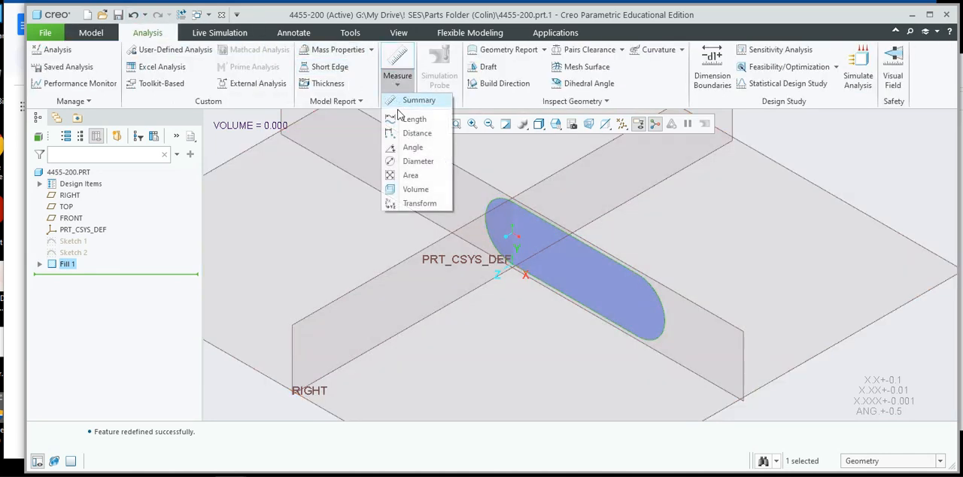
pyautogui.click(410, 175)
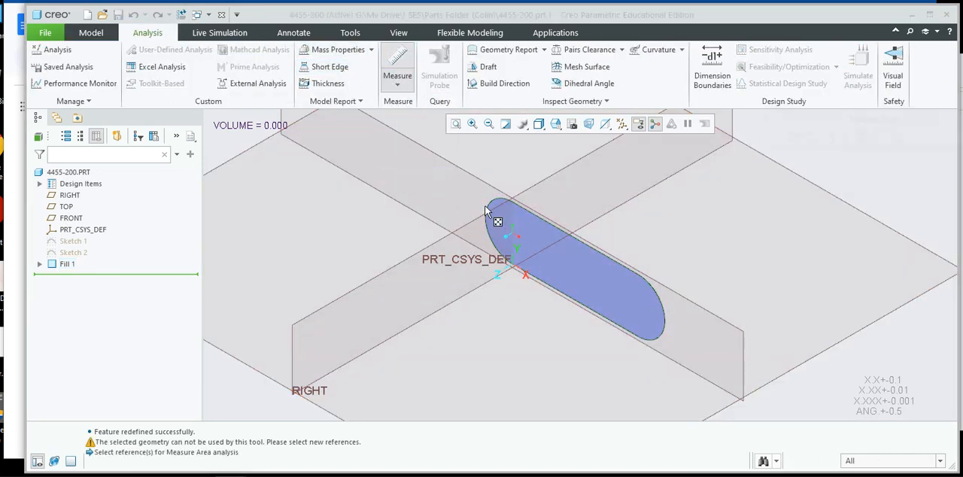
pyautogui.click(590, 271)
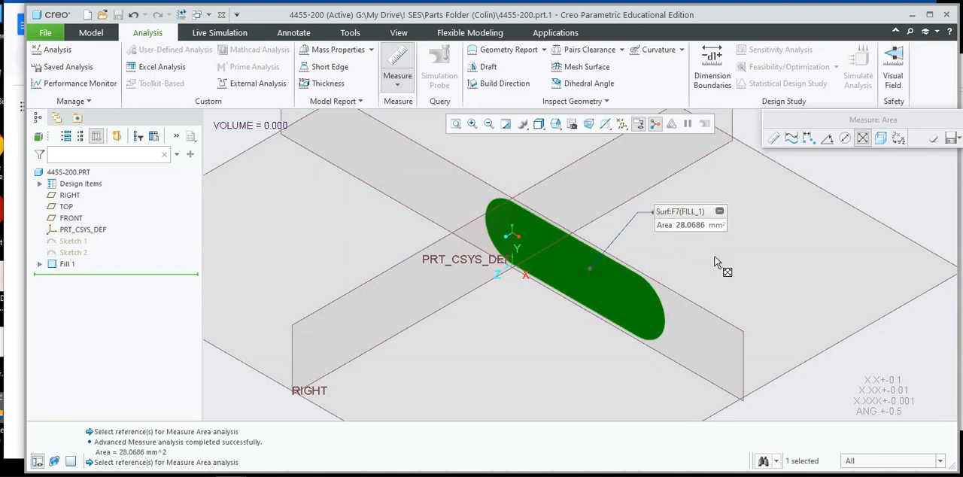
pyautogui.keyDown('shift'); pyautogui.moveTo(720, 263); pyautogui.dragTo(452, 208, button='middle'); pyautogui.keyUp('shift')
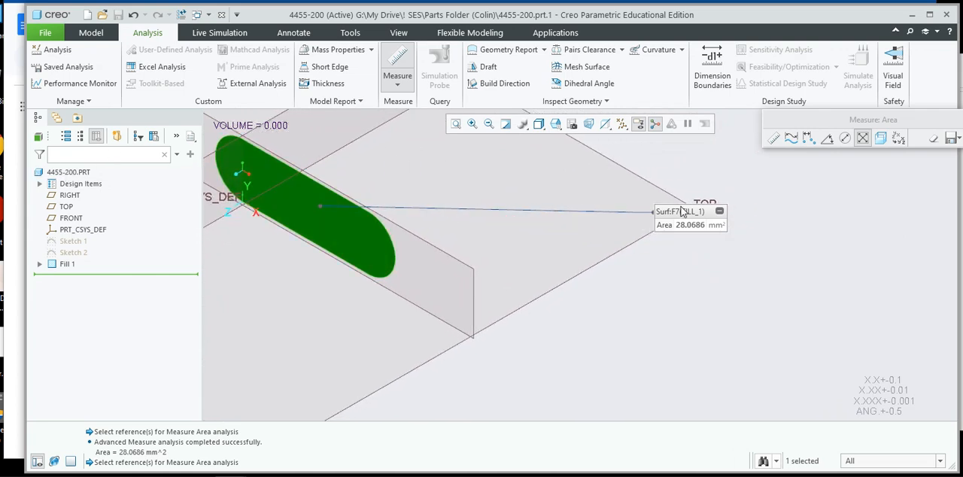
pyautogui.moveTo(685, 212); pyautogui.dragTo(403, 157)
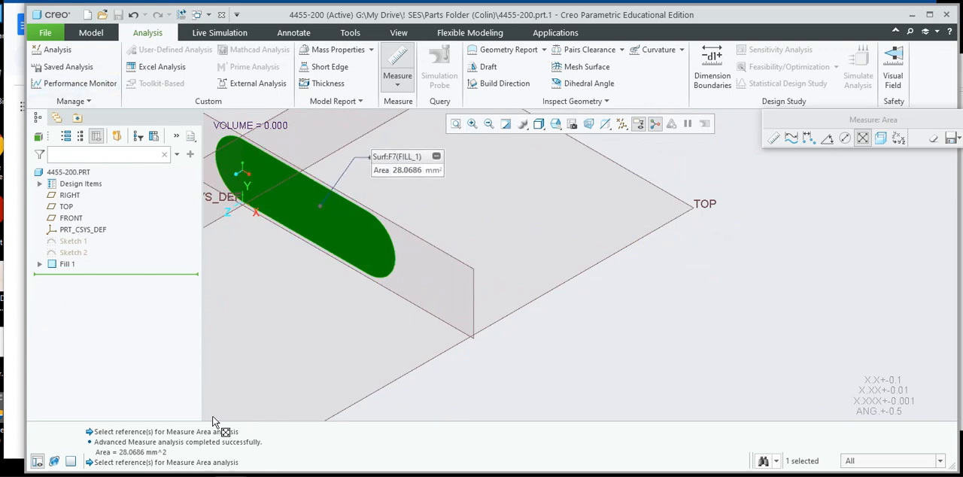
# Open the Snipping Tool and capture a rectangular snip of the model tree, the slot-shaped fill surface and its area label.
pyautogui.click(66, 462)
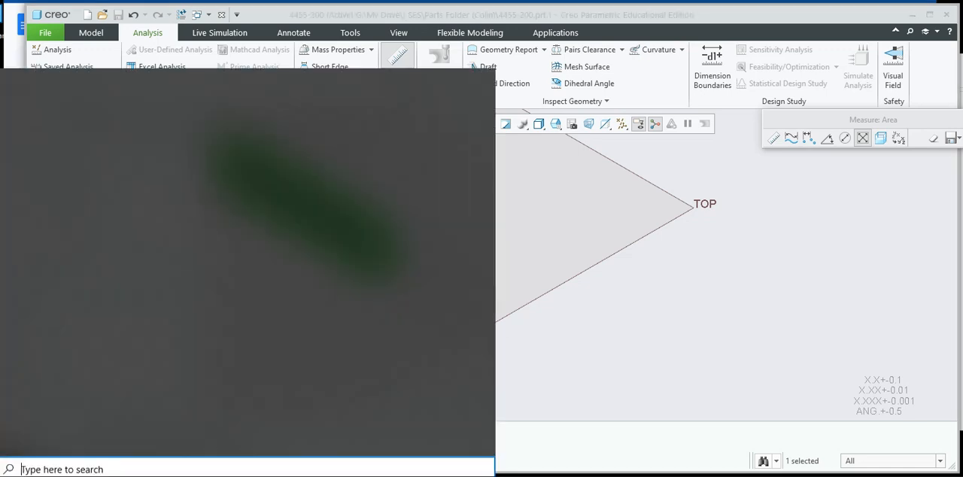
pyautogui.write('snip')
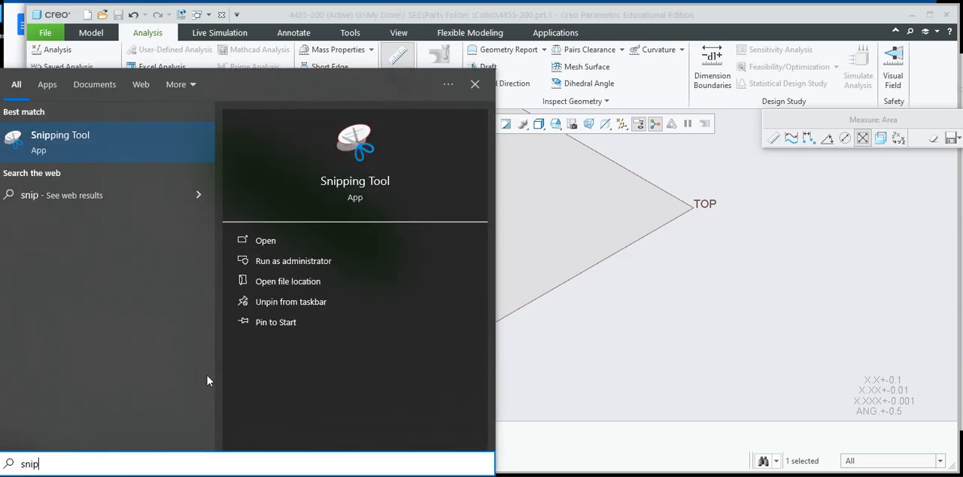
pyautogui.click(265, 241)
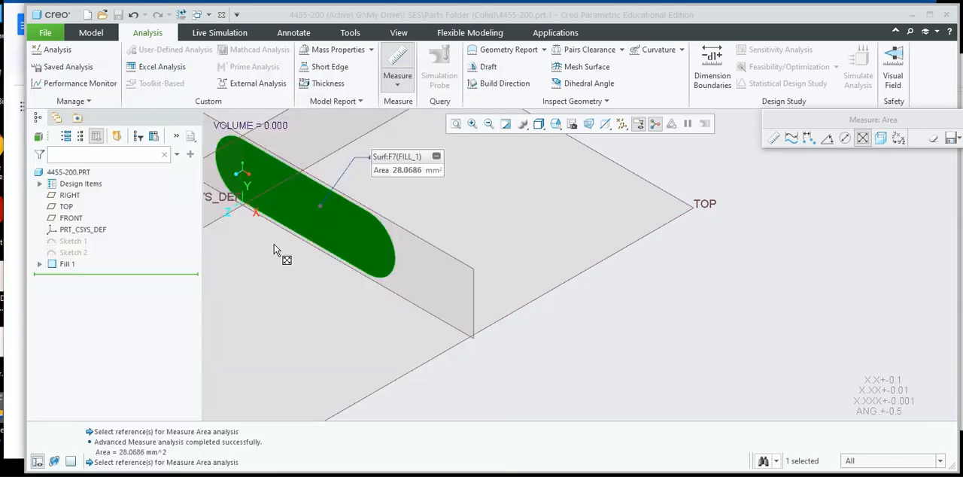
pyautogui.click(515, 147)
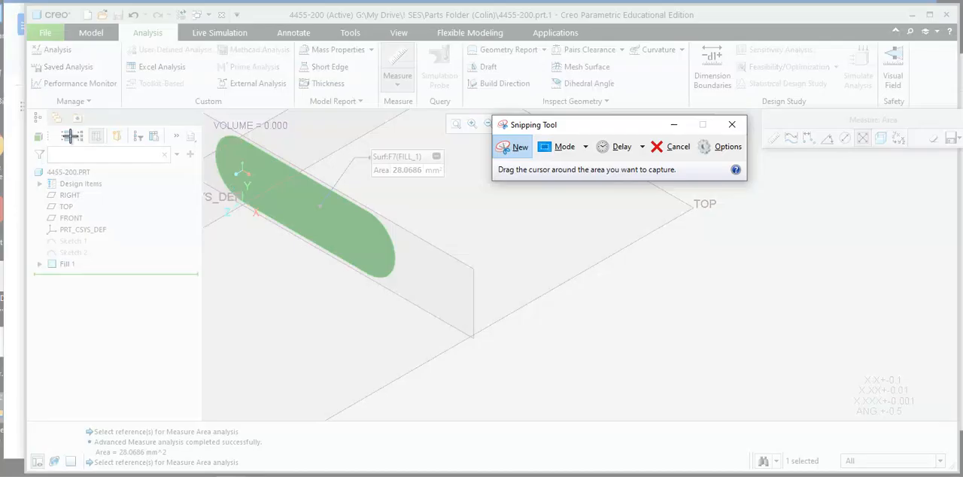
pyautogui.moveTo(28, 107); pyautogui.dragTo(454, 322)
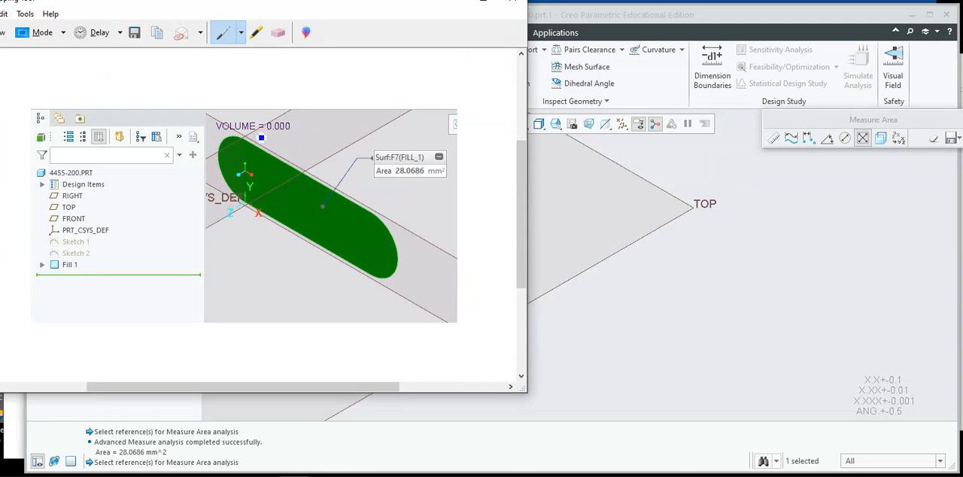
pyautogui.moveTo(235, 2); pyautogui.dragTo(312, 18)
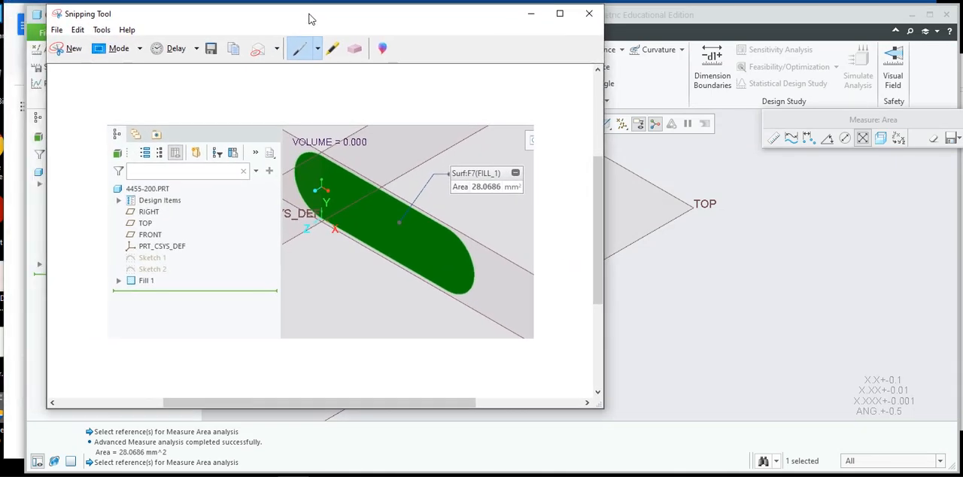
# Start saving the snip under the existing 4455-200 capture's file name, cancel the save and minimize the Snipping Tool.
pyautogui.click(57, 29)
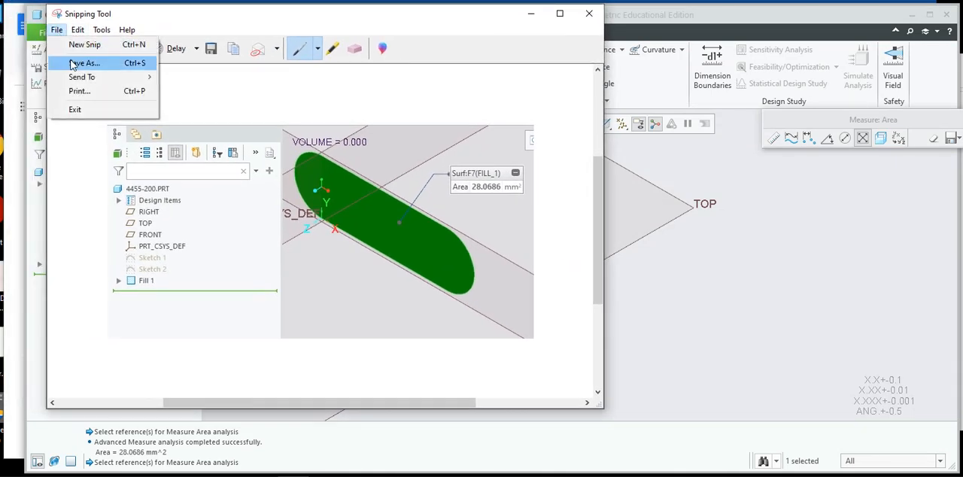
pyautogui.click(76, 63)
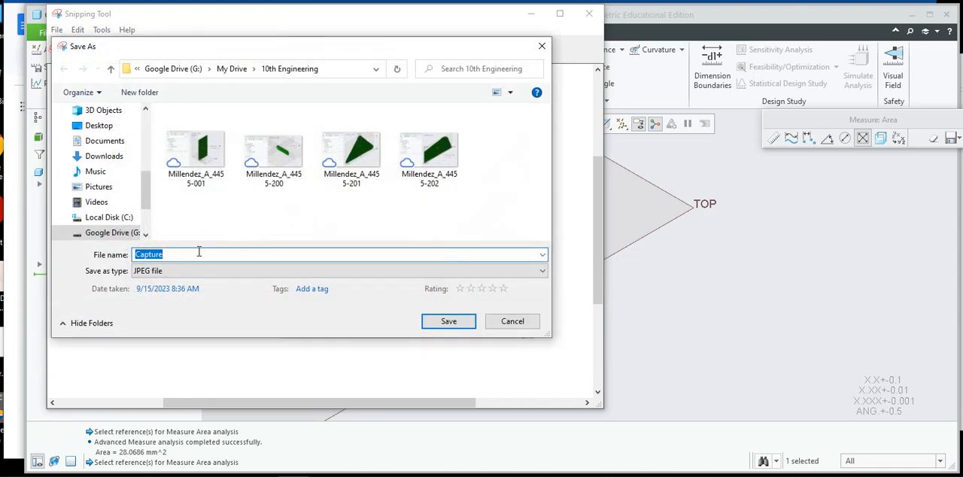
pyautogui.click(274, 150)
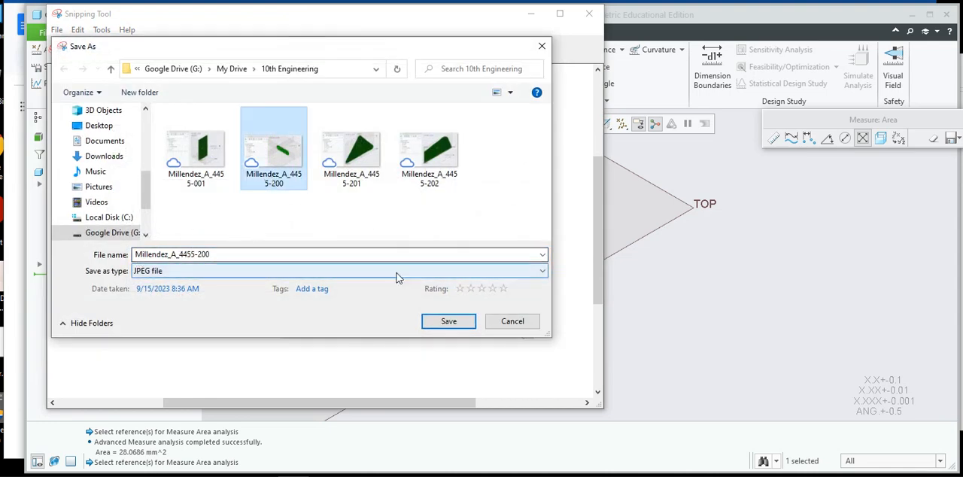
pyautogui.click(542, 46)
pyautogui.click(531, 14)
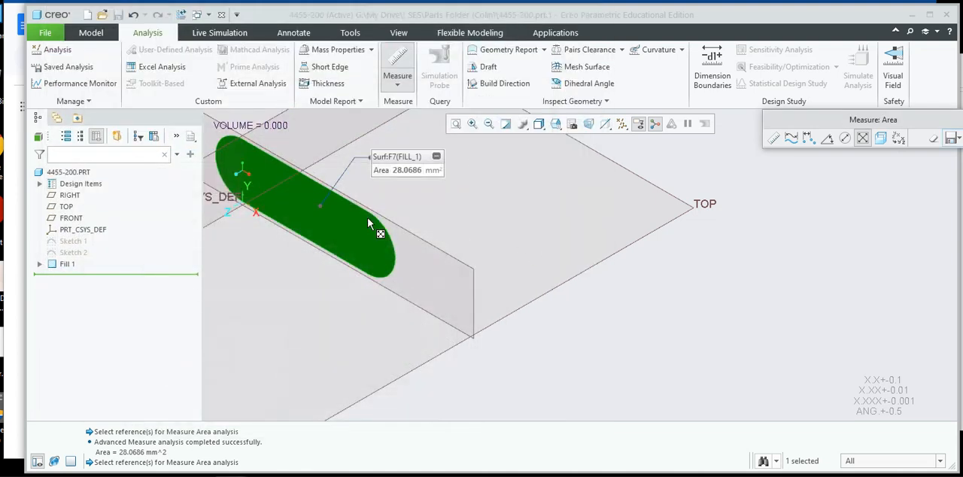
# Open the part 4455-201.prt from the Parts Folder and create a Fill surface from its rounded triangular Sketch 2.
pyautogui.click(102, 14)
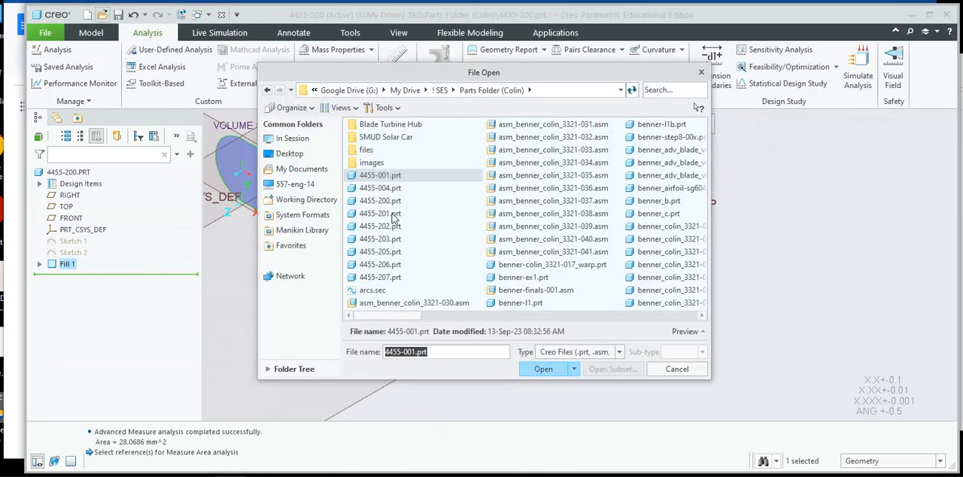
pyautogui.doubleClick(384, 213)
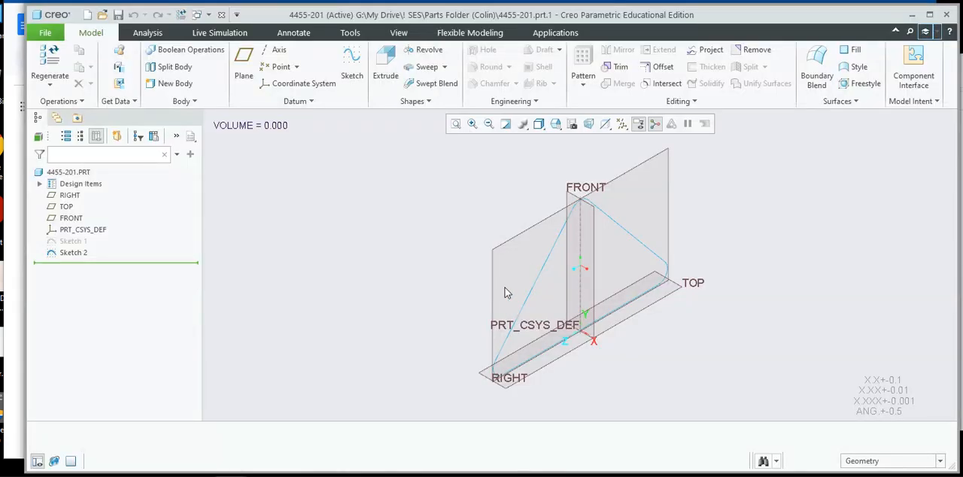
pyautogui.click(539, 279)
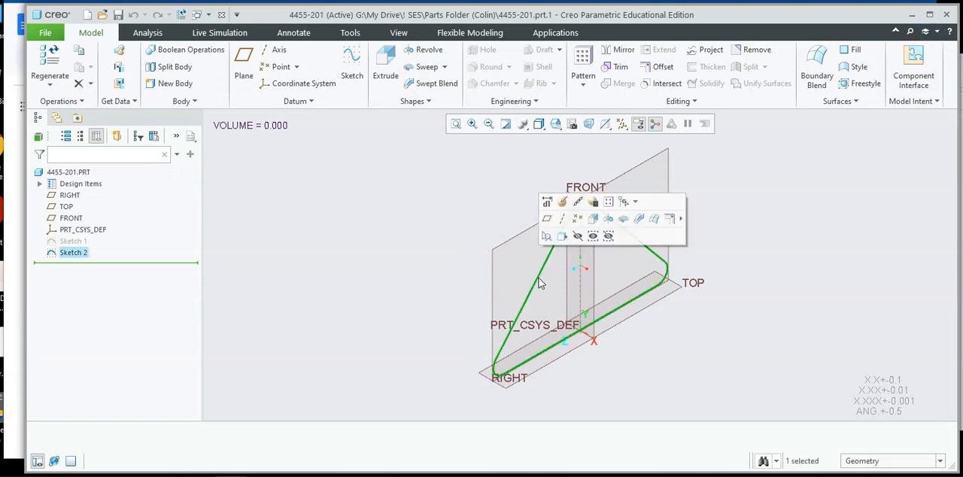
pyautogui.click(849, 51)
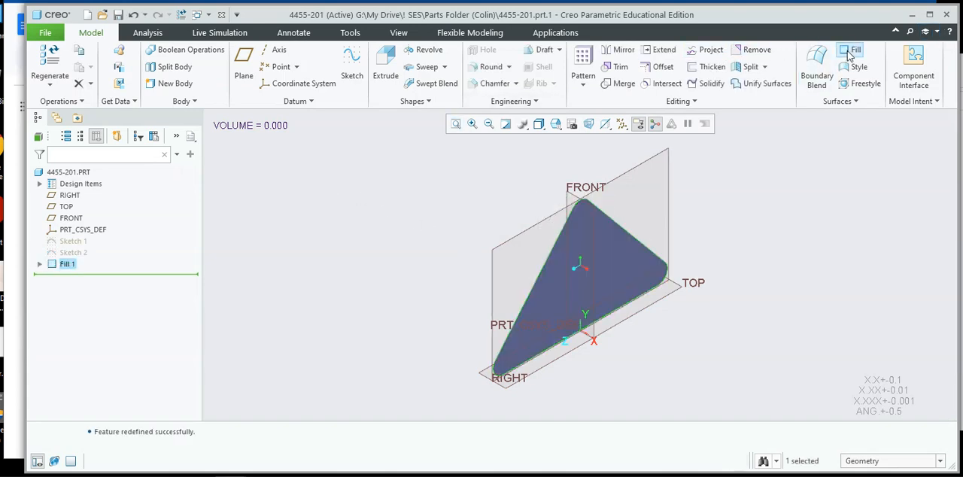
# Measure the area of the triangular fill surface and place the model and its result label close together near the model tree.
pyautogui.click(148, 33)
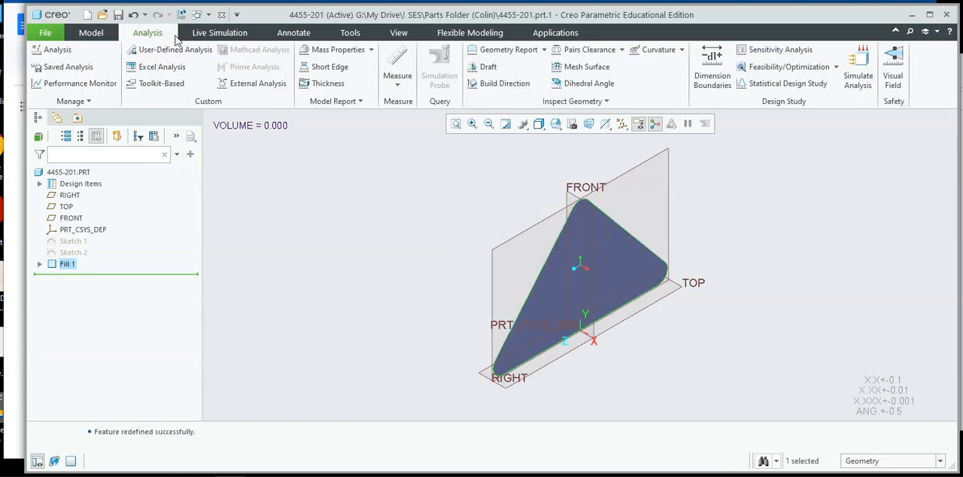
pyautogui.click(399, 83)
pyautogui.click(413, 176)
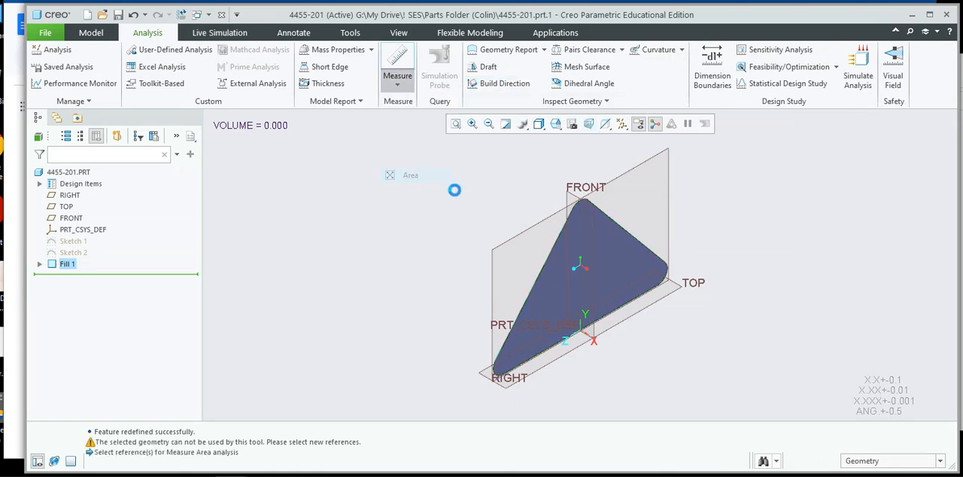
pyautogui.click(605, 234)
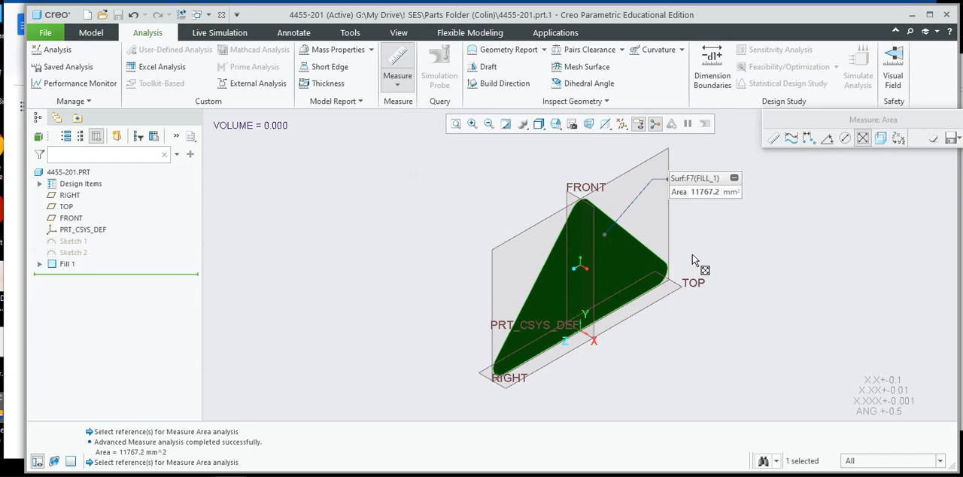
pyautogui.moveTo(693, 256)
pyautogui.keyDown('shift'); pyautogui.mouseDown(button='middle')
pyautogui.moveTo(502, 232)
pyautogui.moveTo(407, 202)
pyautogui.moveTo(411, 194)
pyautogui.mouseUp(button='middle'); pyautogui.keyUp('shift')
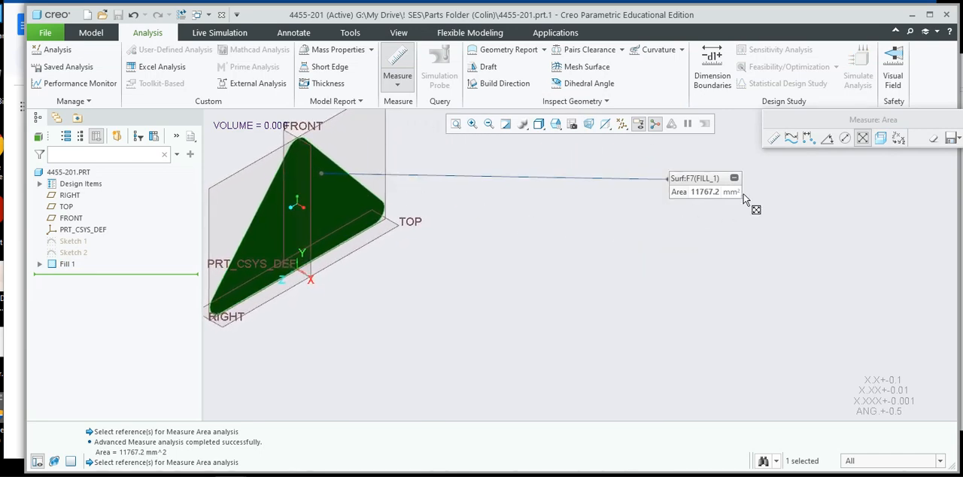
pyautogui.moveTo(714, 180); pyautogui.dragTo(406, 144)
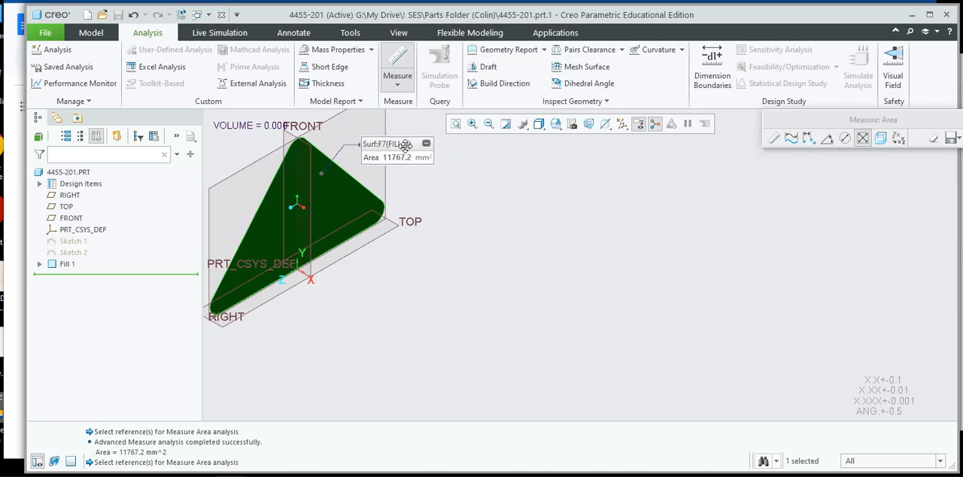
# Switch to the Snipping Tool and capture a new snip of the model tree, the triangular fill surface and its area label.
pyautogui.click(316, 474)
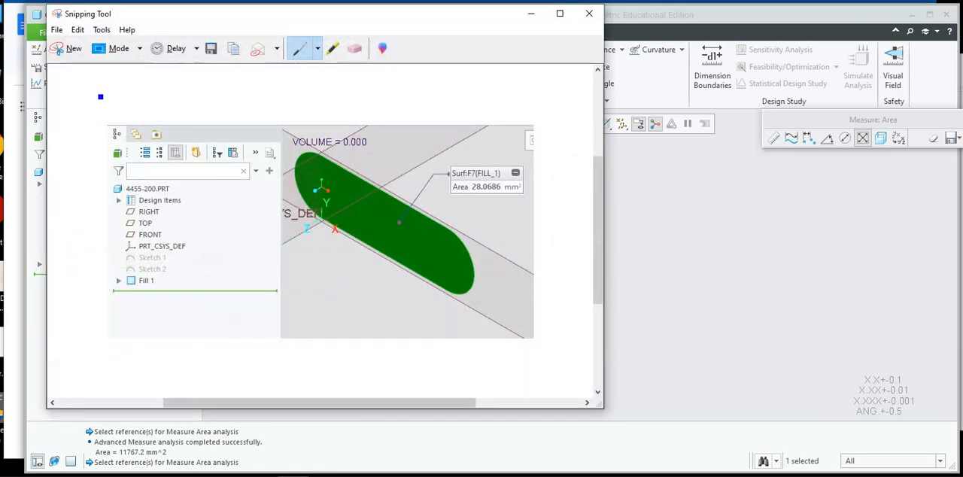
pyautogui.click(73, 50)
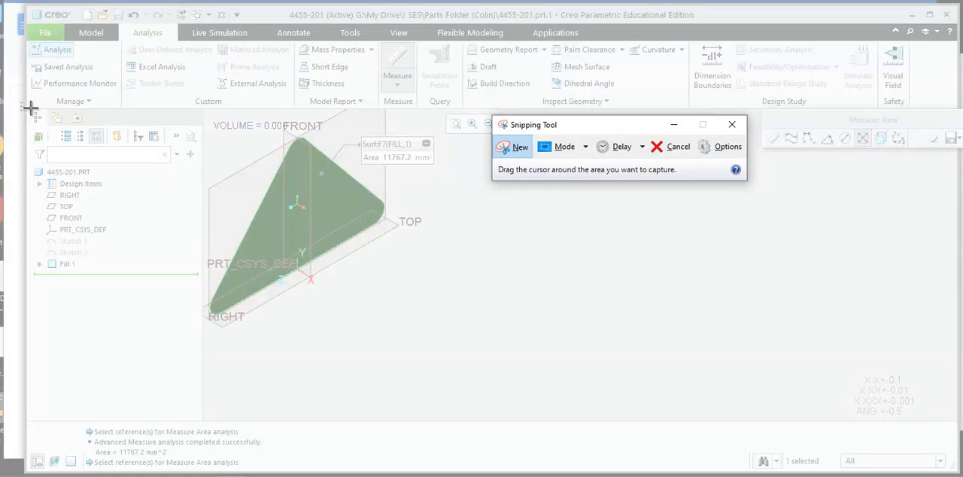
pyautogui.moveTo(27, 106); pyautogui.dragTo(441, 338)
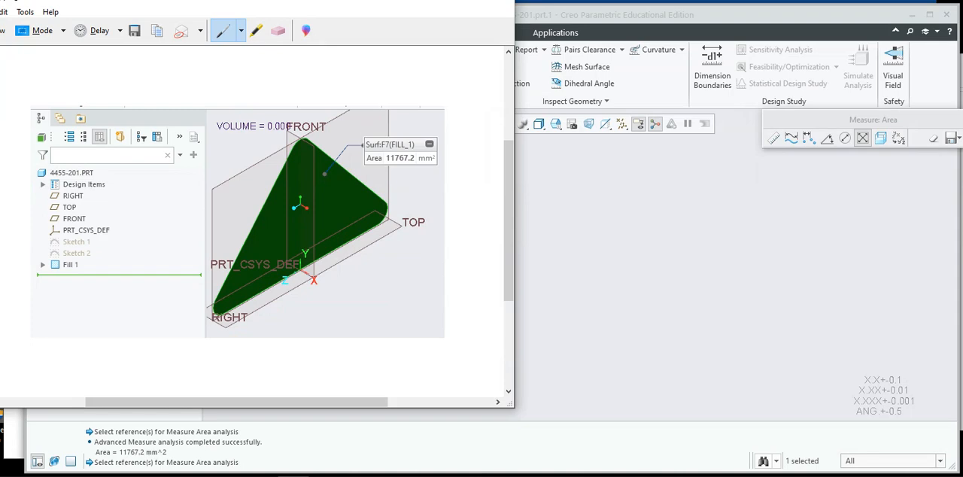
pyautogui.moveTo(122, 1); pyautogui.dragTo(197, 22)
# Save the snip as a JPEG under the existing 4455-201 capture's file name in the 10th Engineering folder and minimize the Snipping Tool.
pyautogui.click(56, 35)
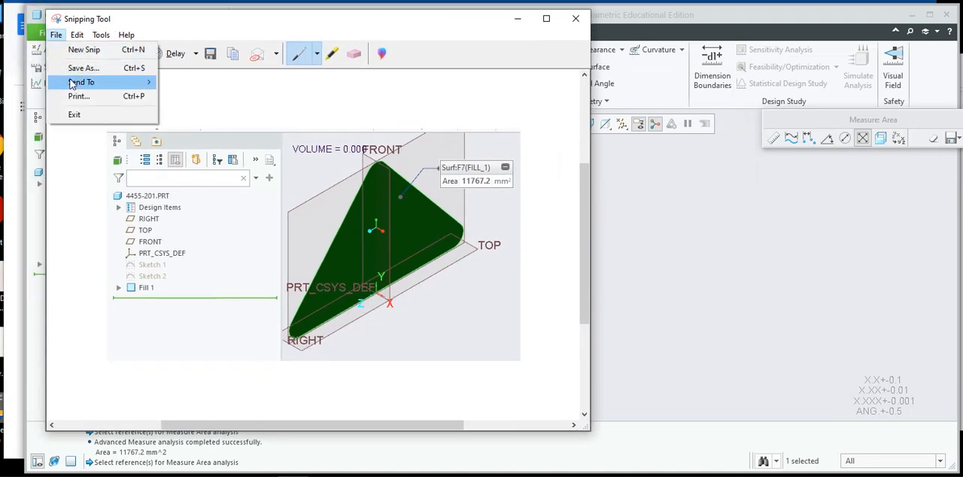
pyautogui.click(79, 68)
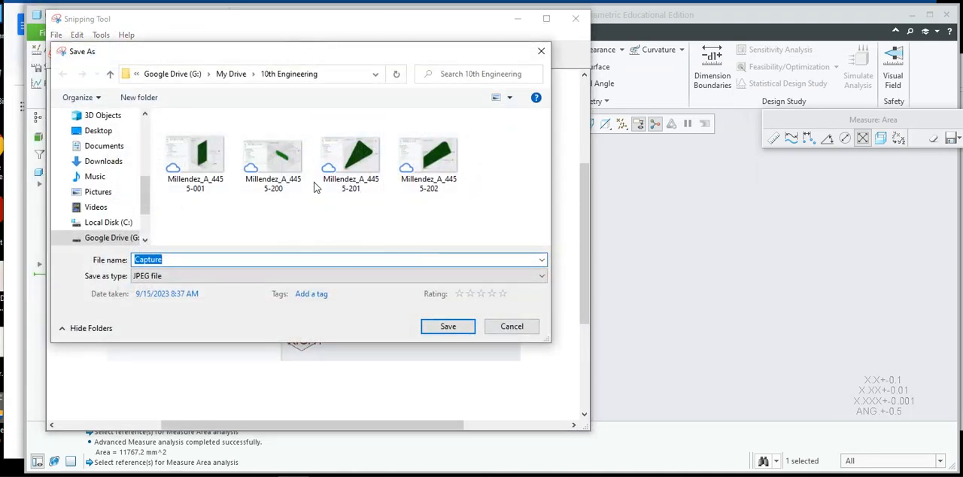
pyautogui.click(370, 192)
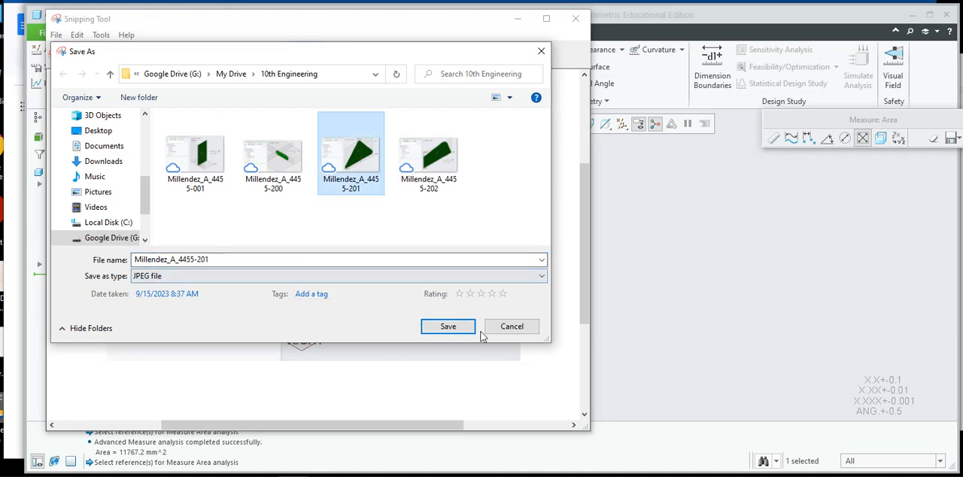
pyautogui.click(452, 328)
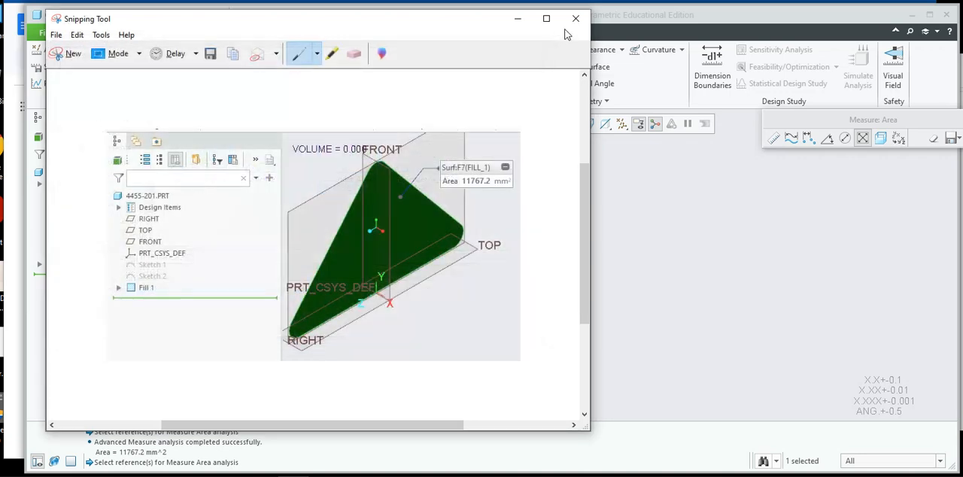
pyautogui.click(525, 26)
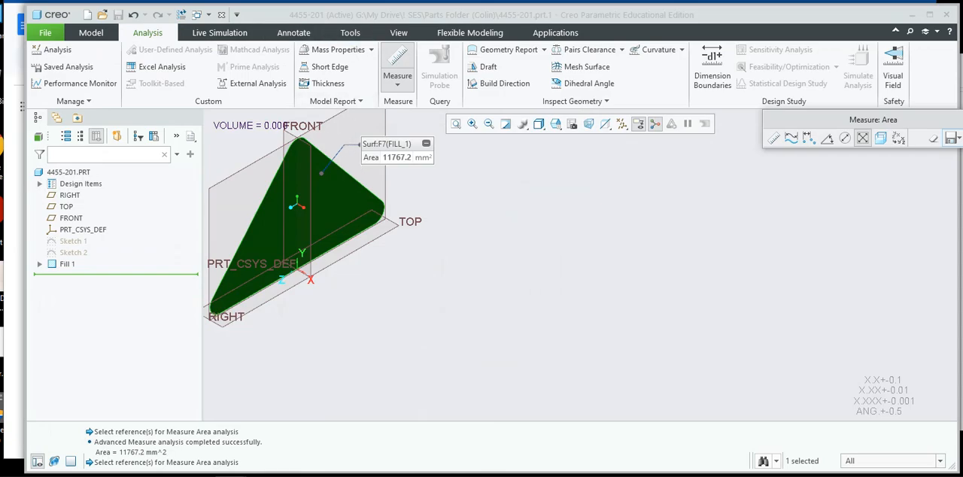
# Switch to the Creo Exercise 3 Tutorials list in Google Docs and look through the tasks to the Task 5 drawing, 4455-203.
pyautogui.hotkey('alt', 'Tab')
pyautogui.scroll(20, 308, 230)
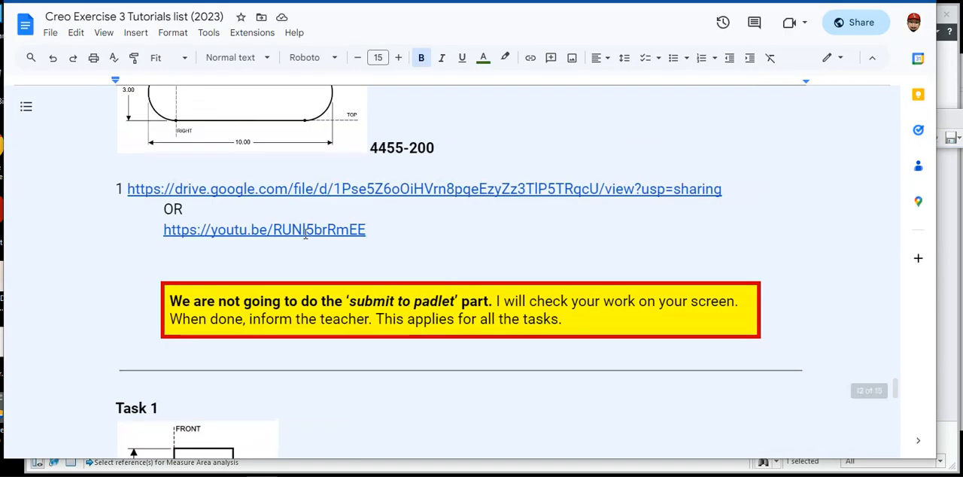
pyautogui.scroll(8, 305, 235)
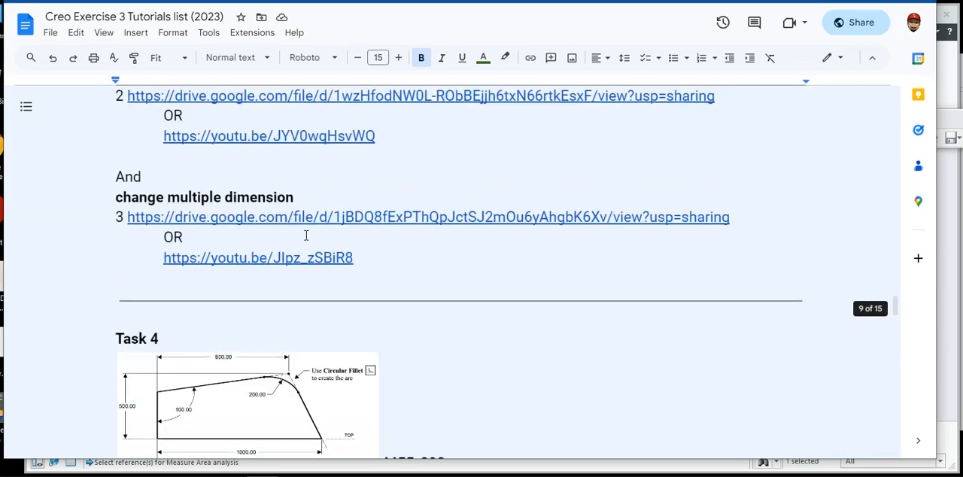
pyautogui.scroll(-1, 218, 229)
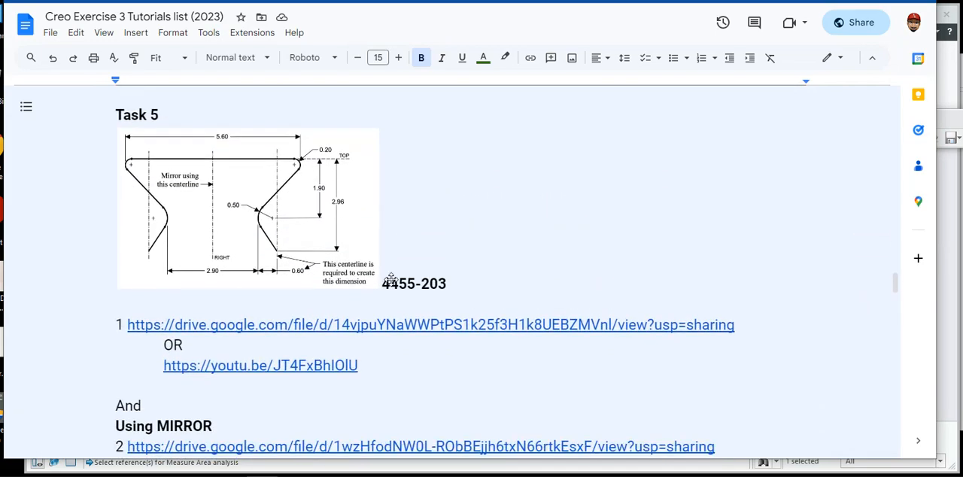